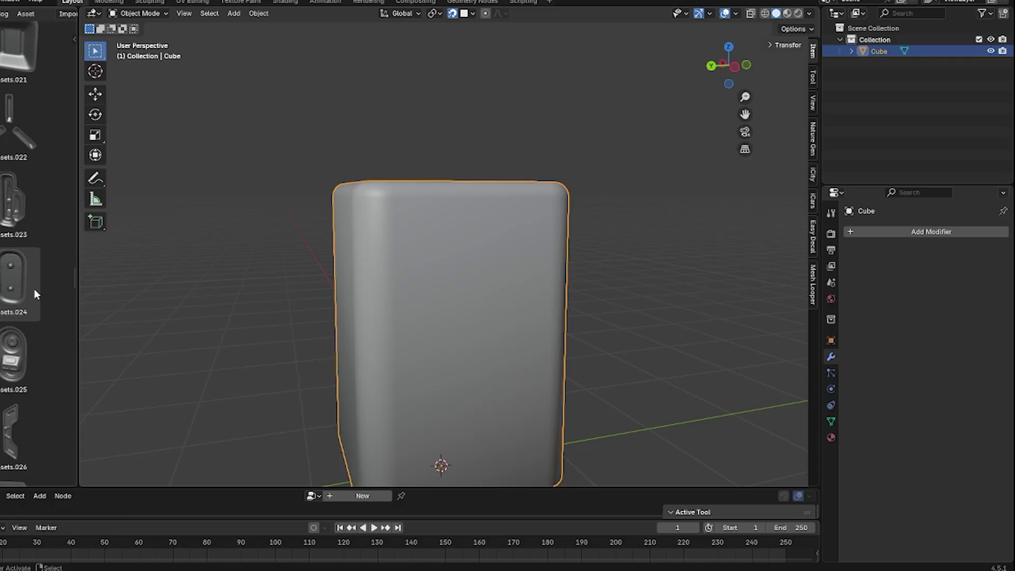
Step: Place the insets.056 X-shaped asset on the rounded box's broad face and move it to the middle of the upper half
scroll(34, 289, "down", 10)
left_click_drag(69, 343, 72, 396)
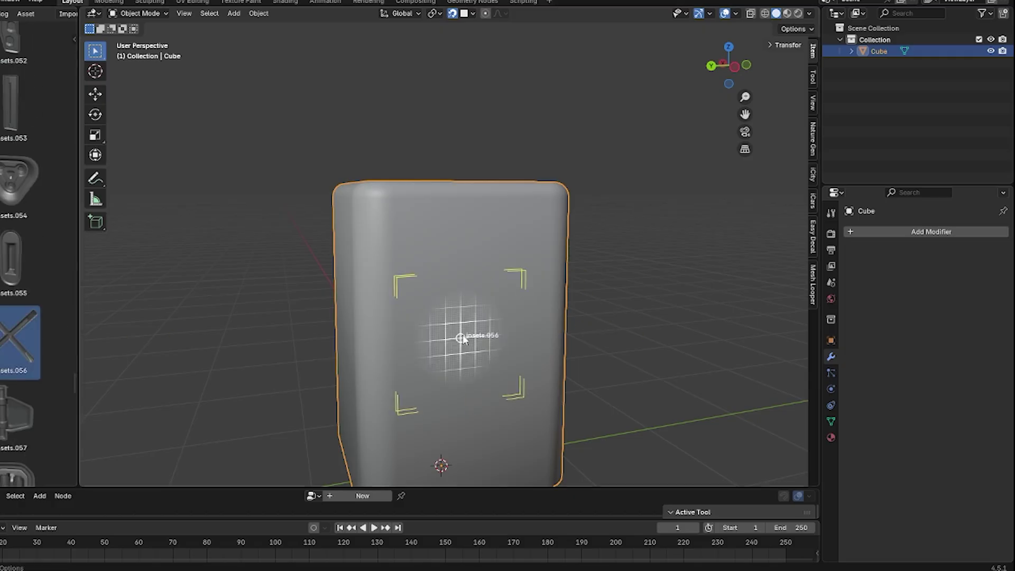
left_click_drag(463, 337, 461, 337)
key("g")
middle_click_drag(461, 337, 434, 325)
left_click(444, 320)
Step: Add a Decalify modifier to the X-shaped inset with Cube as the target mesh, and shift the inset slightly on the face
left_click(870, 231)
left_click(846, 237)
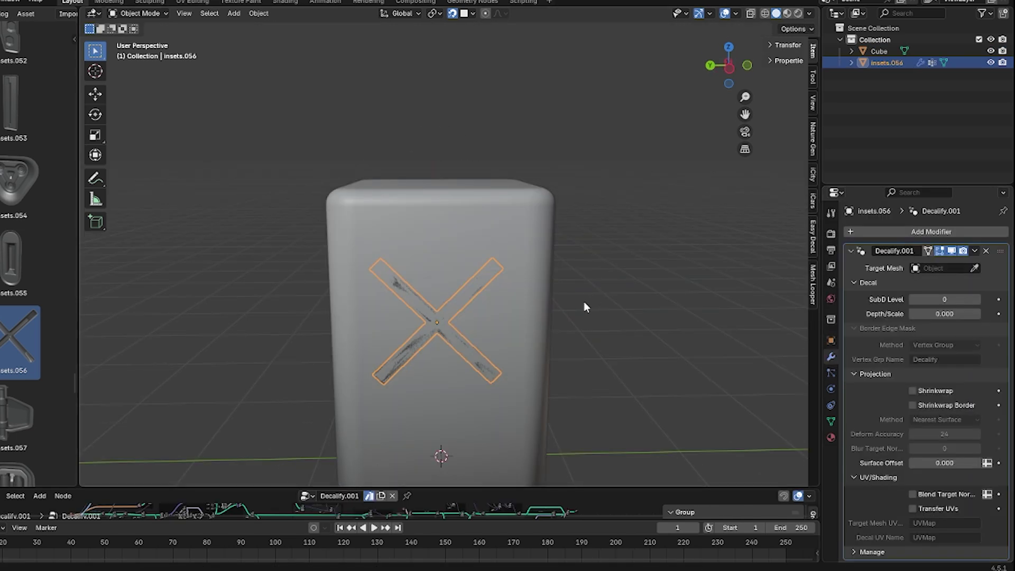
middle_click_drag(585, 306, 614, 283)
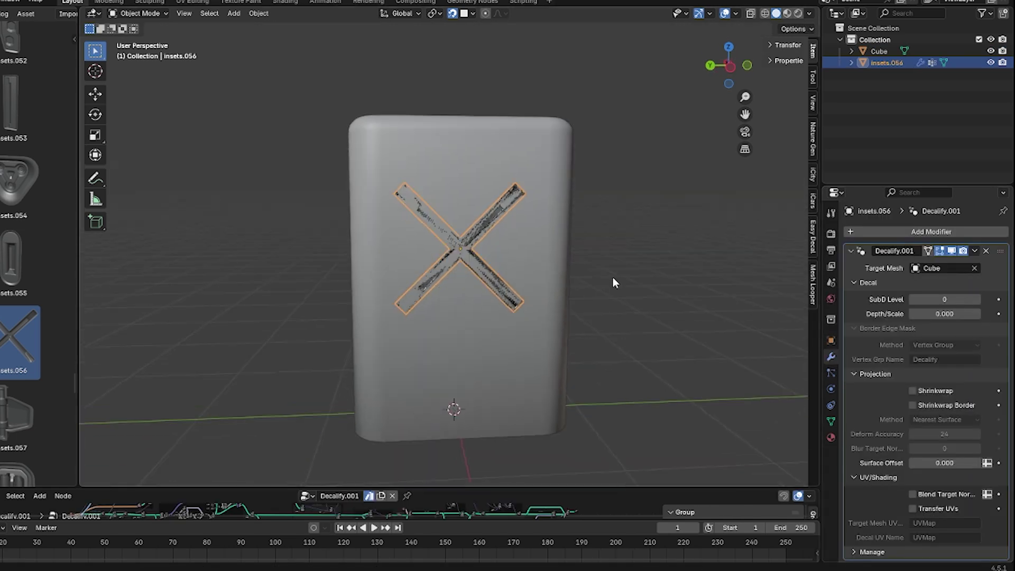
key("g")
left_click(457, 255)
Step: Set the X-shaped inset's SubD Level to 2 and enable Shrinkwrap in its Decalify modifier
left_click(977, 299)
left_click(977, 299)
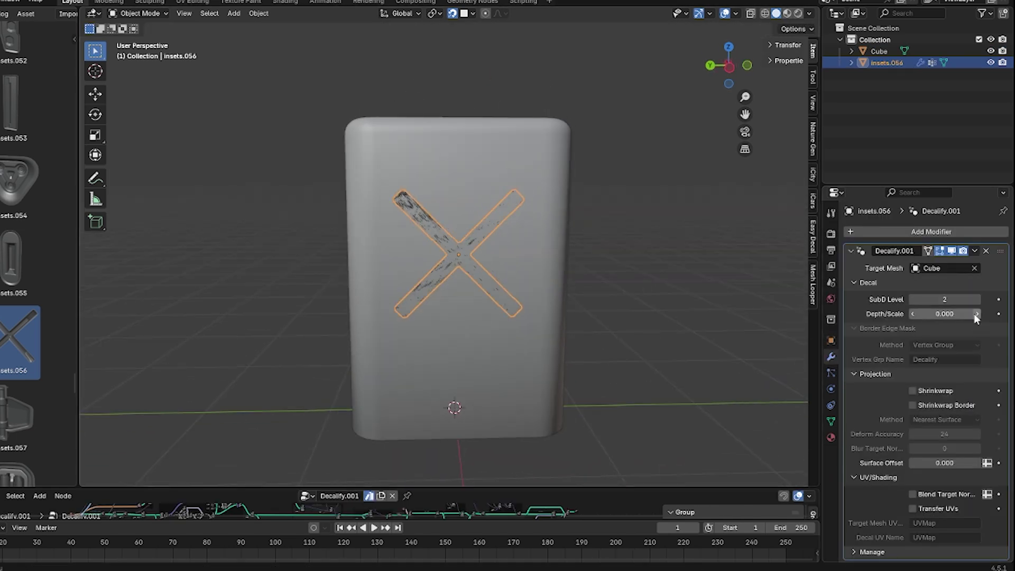
key("Return")
middle_click_drag(559, 264, 578, 274)
left_click(912, 391)
left_click(533, 216)
key("ctrl+z")
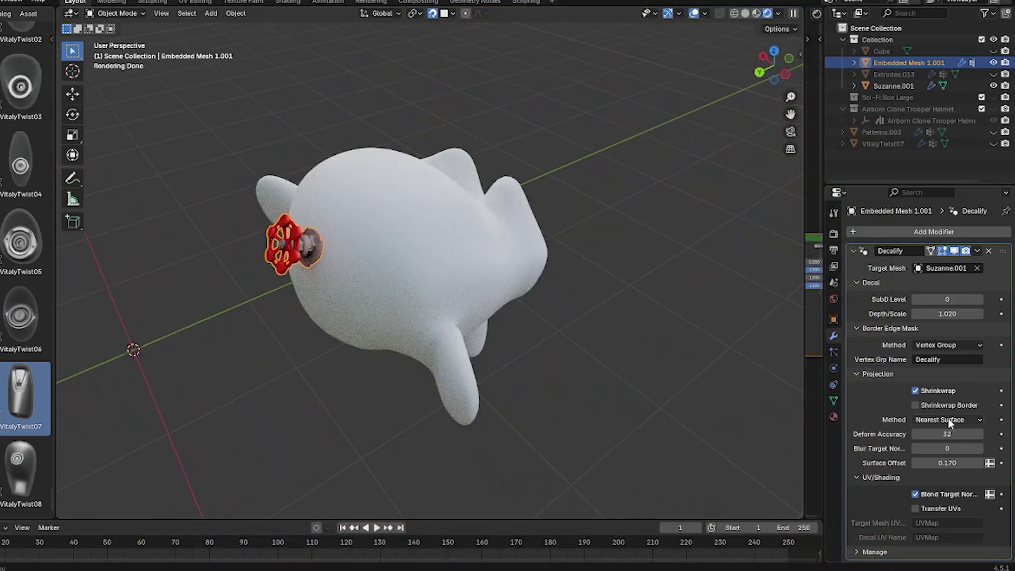
Step: Toggle Shrinkwrap Border on and off again for the red valve on the monkey head
left_click(924, 407)
left_click(925, 408)
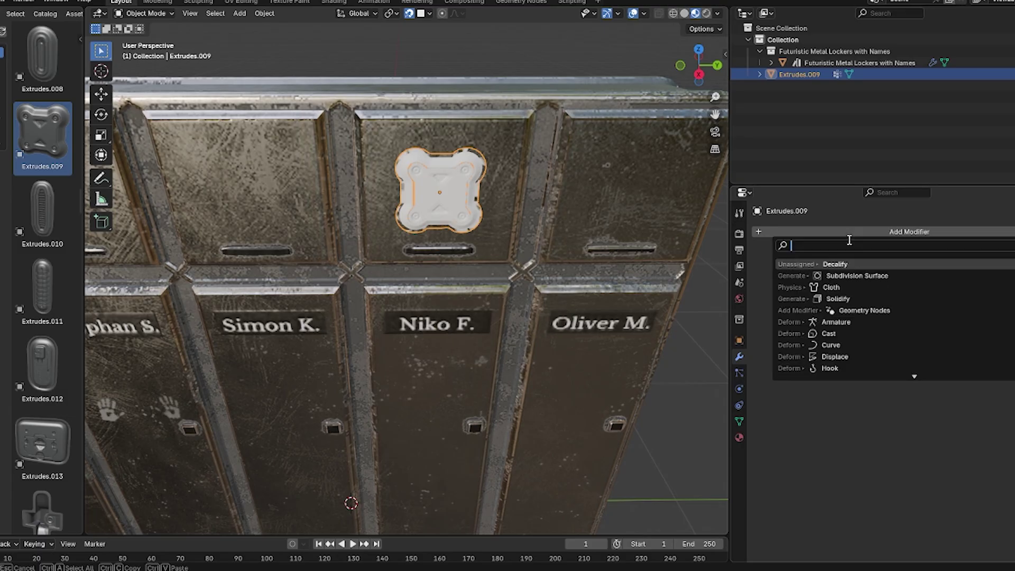
Step: Add a Decalify modifier to the Extrudes.009 part on the locker door and choose its target mesh
key("Return")
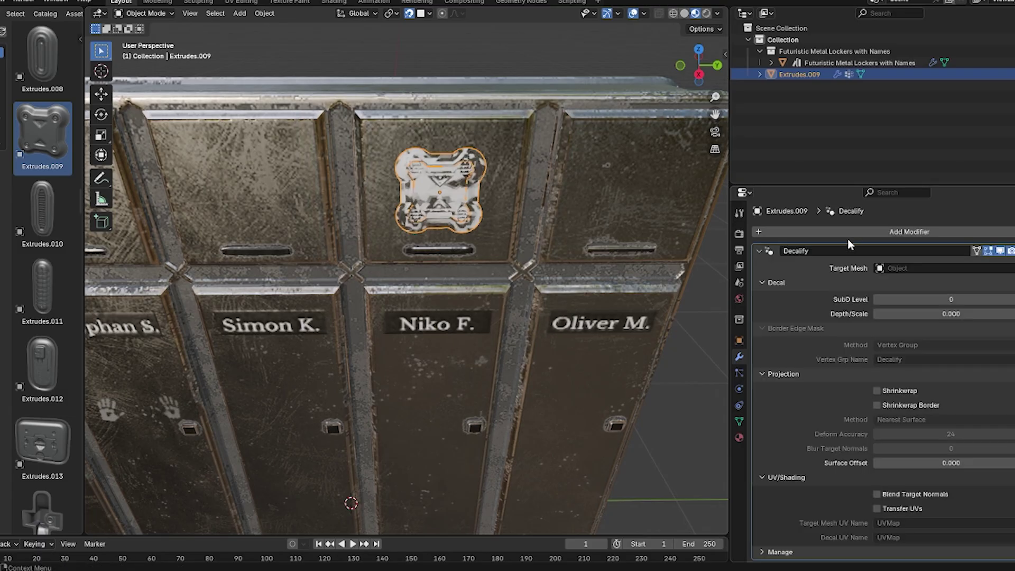
left_click(930, 268)
key("Return")
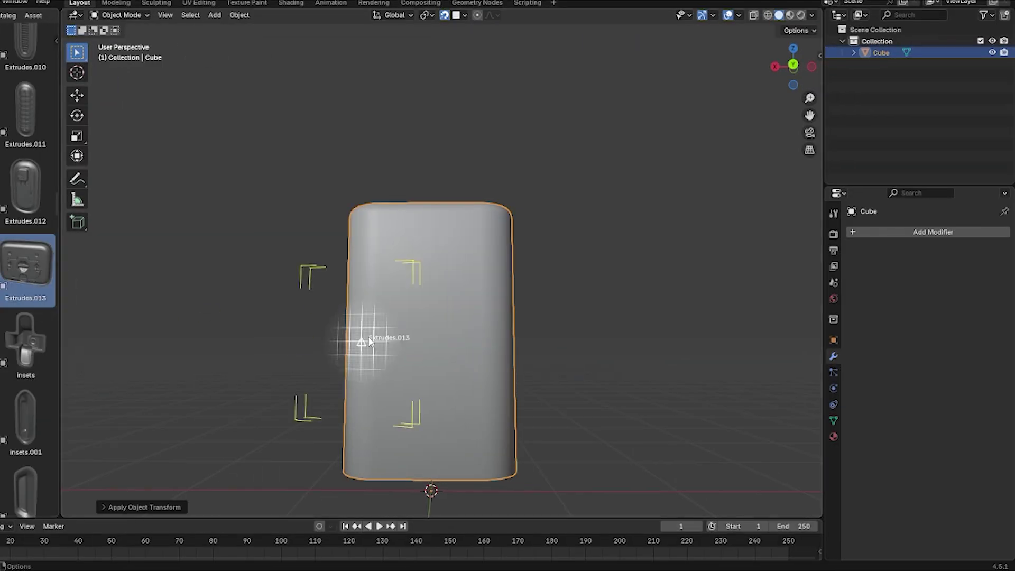
Step: Place the Extrudes.013 panel asset on the rounded box's broad face and move it to the centre of that face
left_click_drag(369, 341, 455, 341)
mouse_move(521, 351)
middle_mouse_down()
mouse_move(492, 365)
mouse_move(623, 364)
mouse_move(506, 354)
middle_mouse_up()
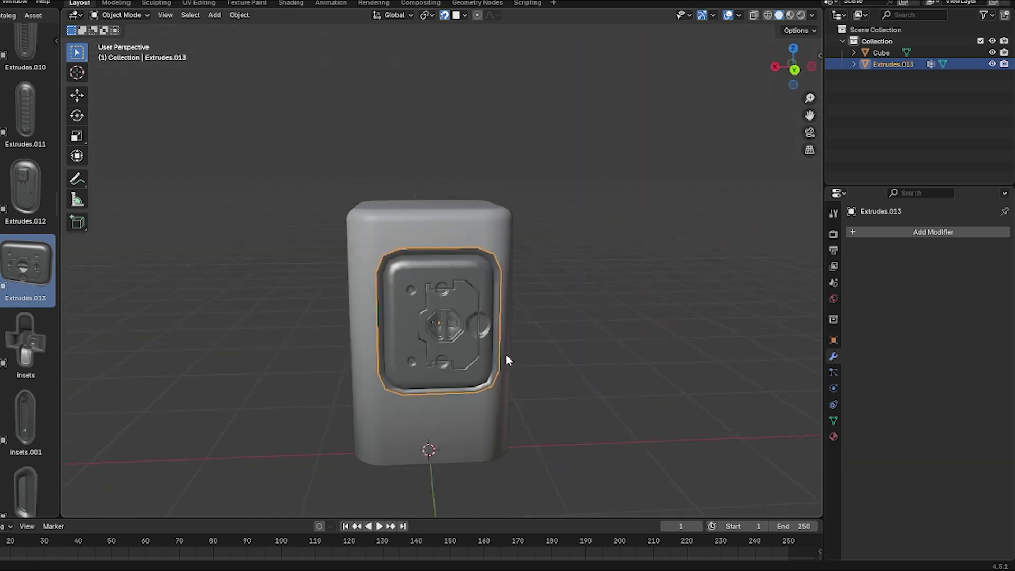
key("g")
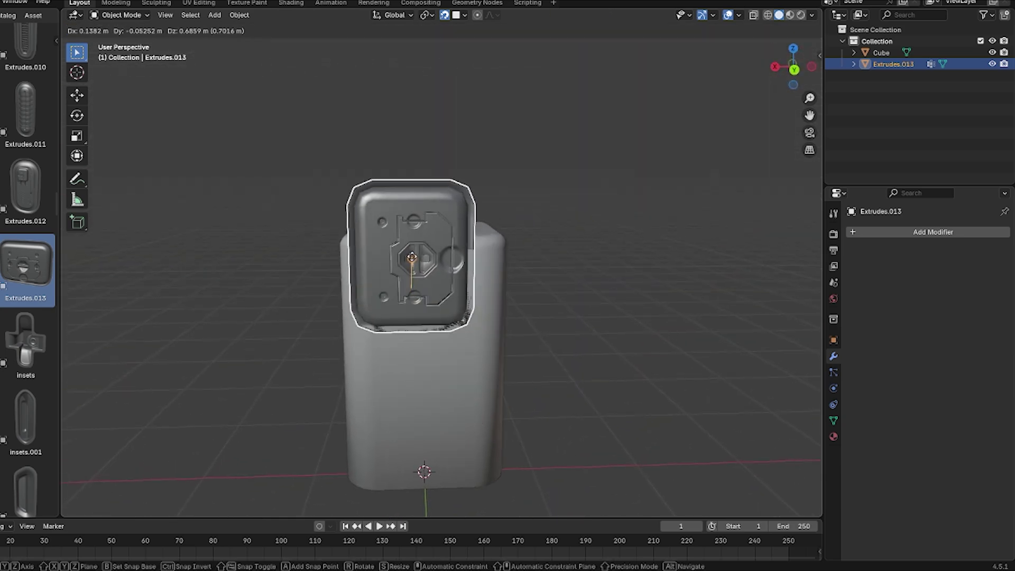
left_click(566, 380)
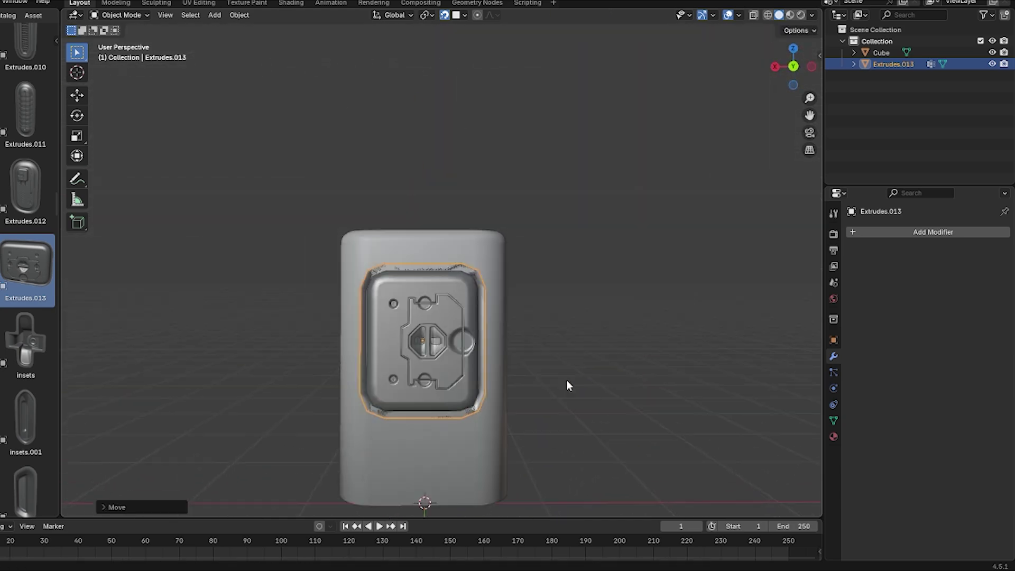
scroll(472, 376, "up", 3)
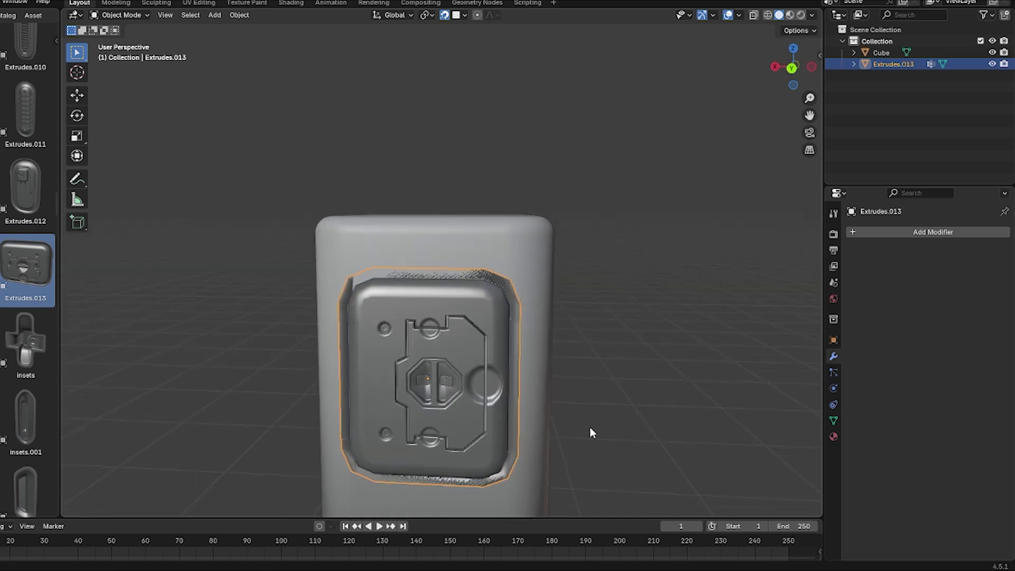
middle_click_drag(589, 427, 649, 350, "shift")
Step: Add a Decalify modifier to the Extrudes.013 panel and set its SubD Level to 2
left_click(893, 227)
type("deac")
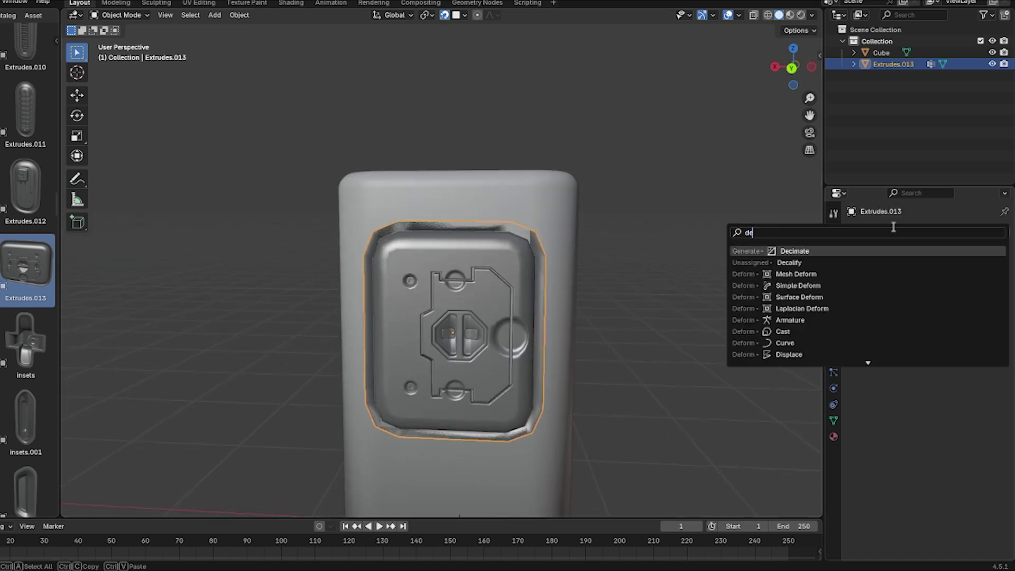
key("Return")
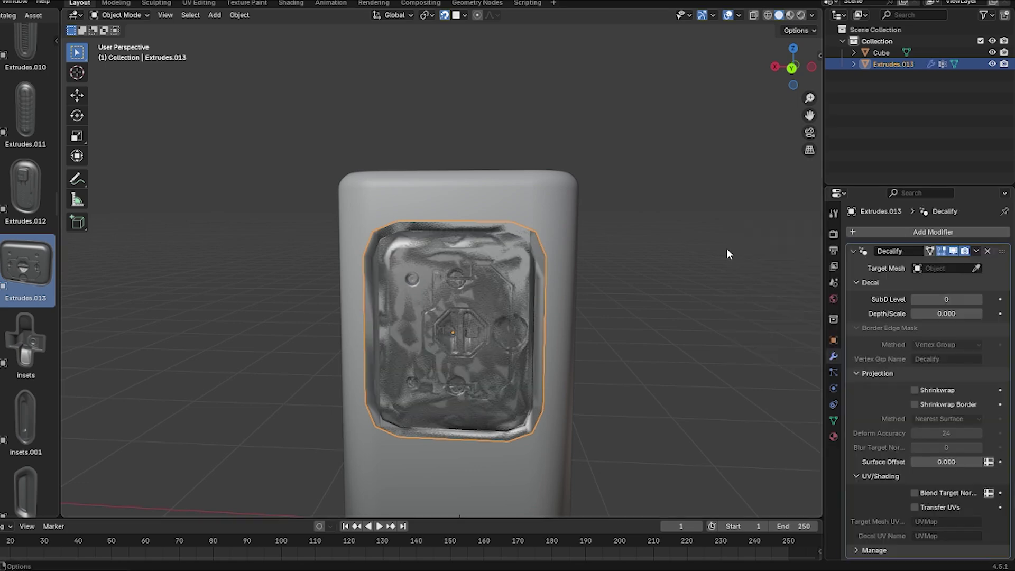
middle_click_drag(458, 357, 491, 314, "shift")
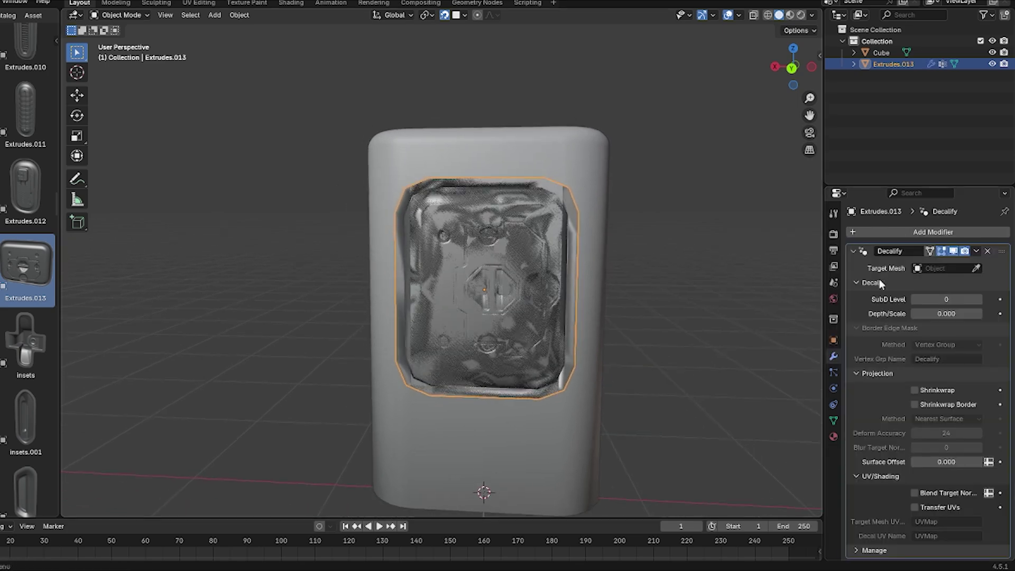
left_click(978, 299)
left_click(978, 299)
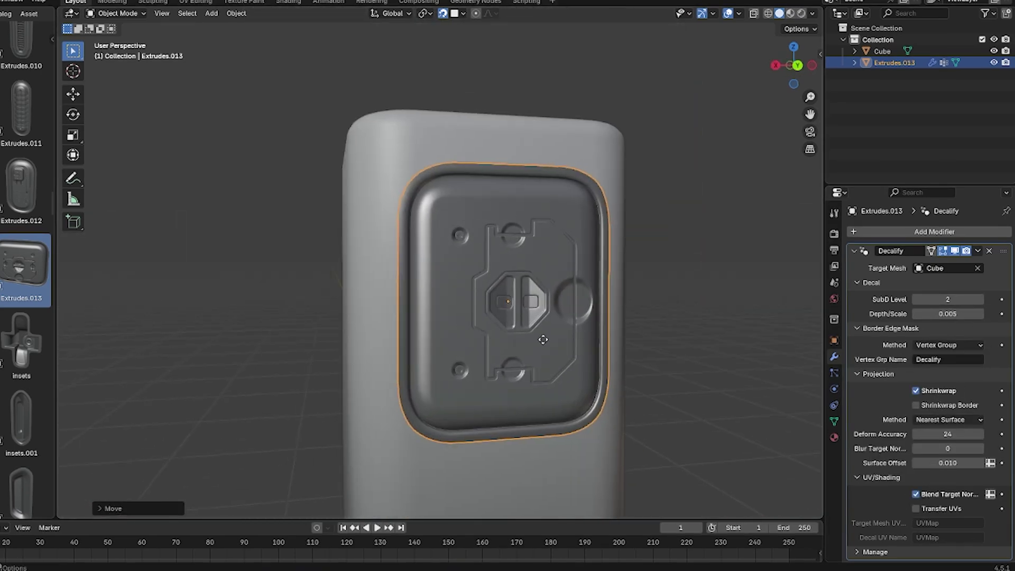
Step: Try moving the panel around the box's corner and rotating it, and undo both changes
key("g")
left_click(447, 334)
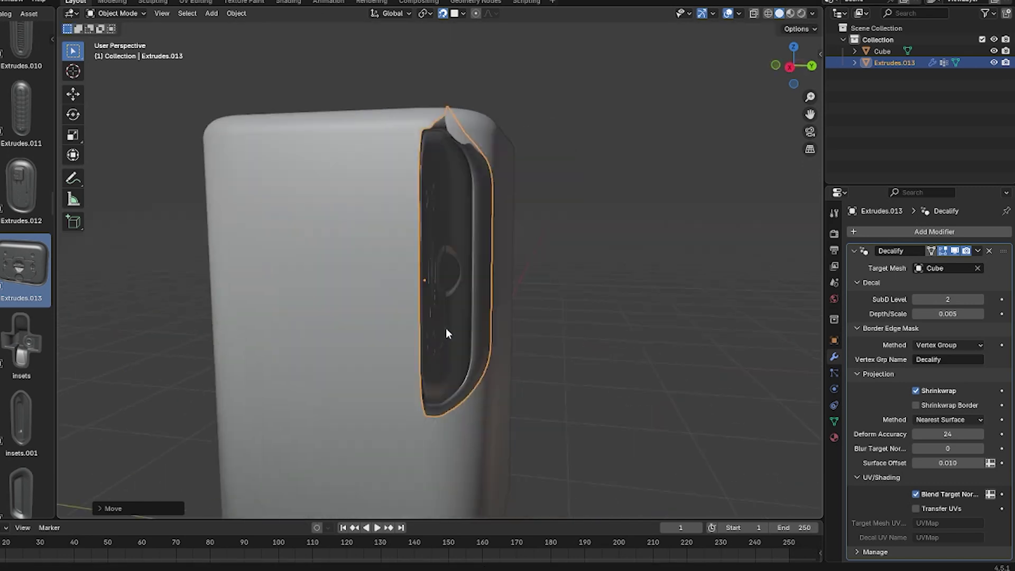
key("r")
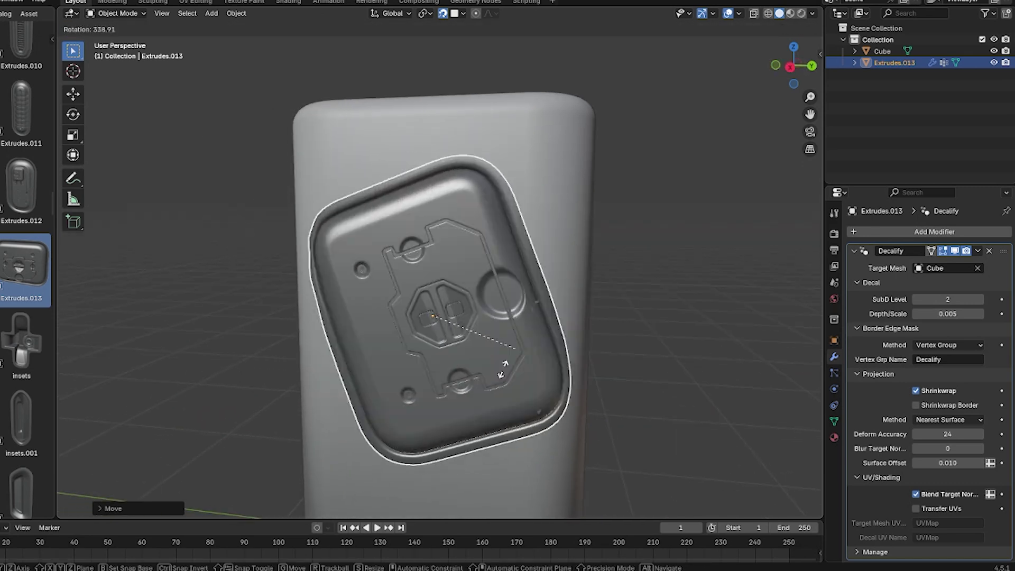
left_click(502, 374)
key("ctrl+z")
key("ctrl+z")
Step: Scale the panel and reposition it on the upper part of the box's broad face
middle_click_drag(626, 370, 534, 339)
key("g")
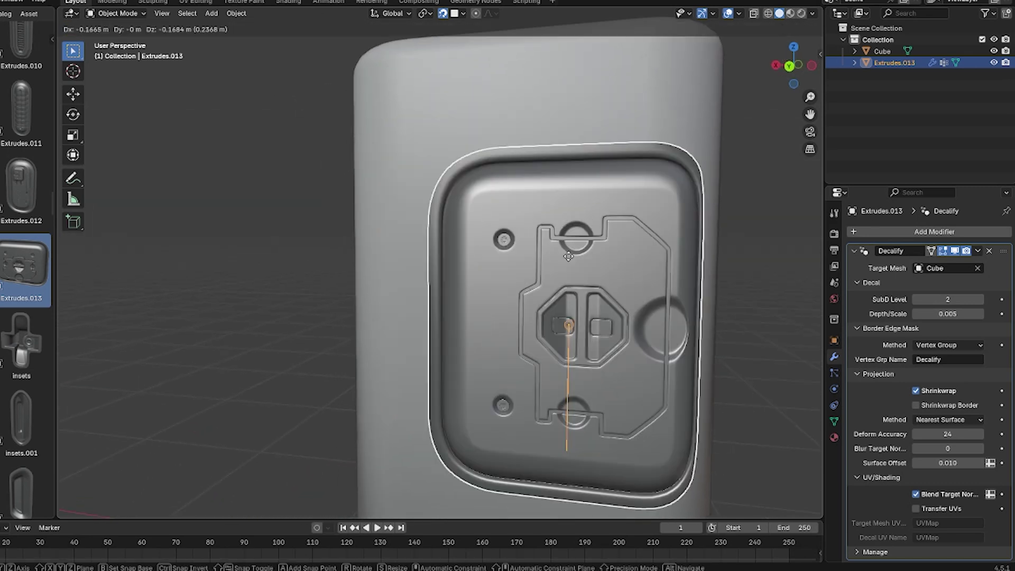
left_click(515, 241)
key("s")
left_click(626, 250)
key("g")
left_click(519, 255)
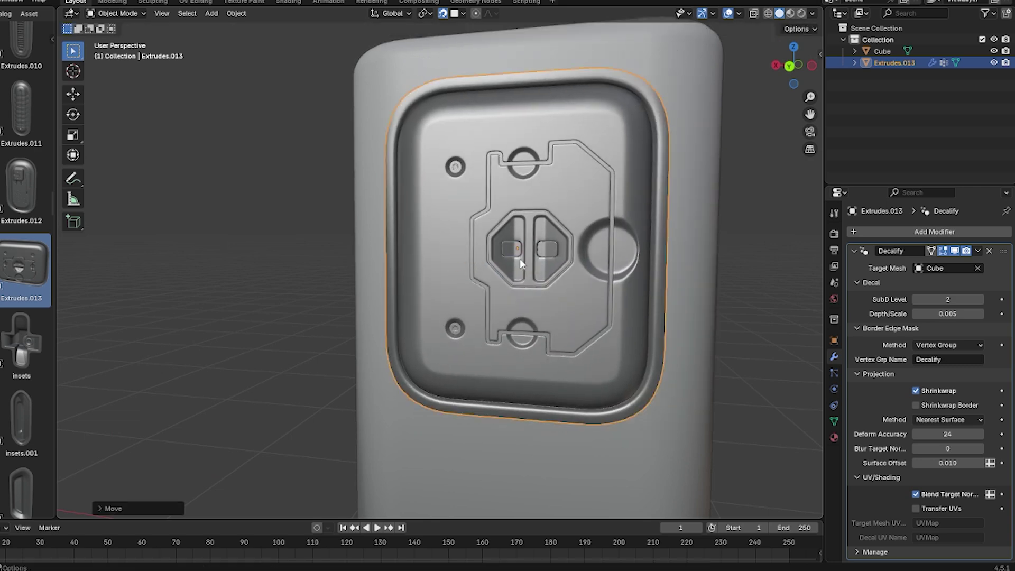
Step: Compare SubD Levels 3 and 1 on the panel's Decalify modifier and return it to 2
middle_click_drag(520, 264, 624, 325)
scroll(625, 325, "down", 2)
middle_click_drag(528, 325, 484, 292)
left_click(981, 301)
left_click(914, 299)
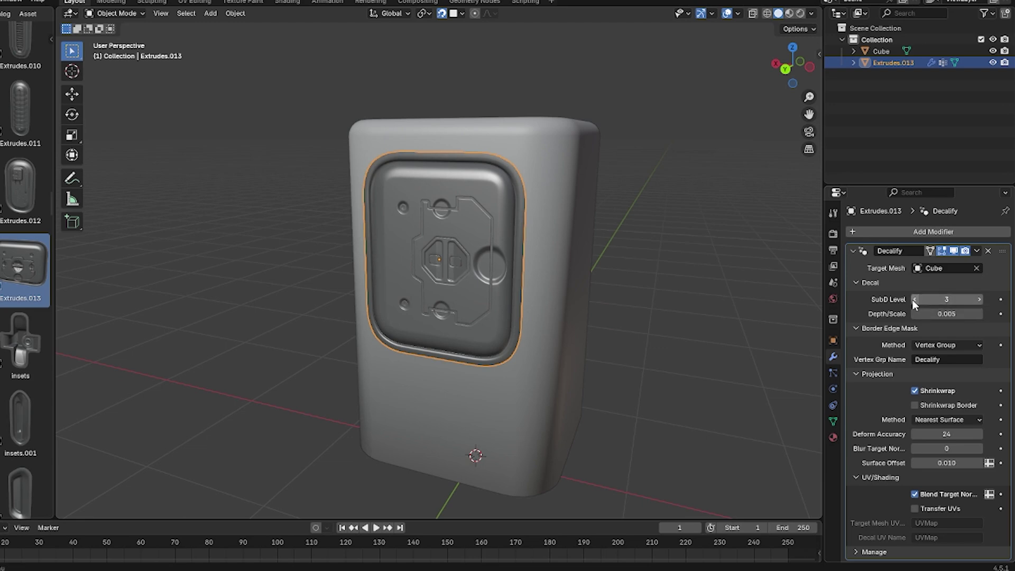
left_click(913, 300)
left_click(914, 299)
middle_click_drag(476, 305, 506, 300)
scroll(506, 299, "up", 4)
left_click(979, 299)
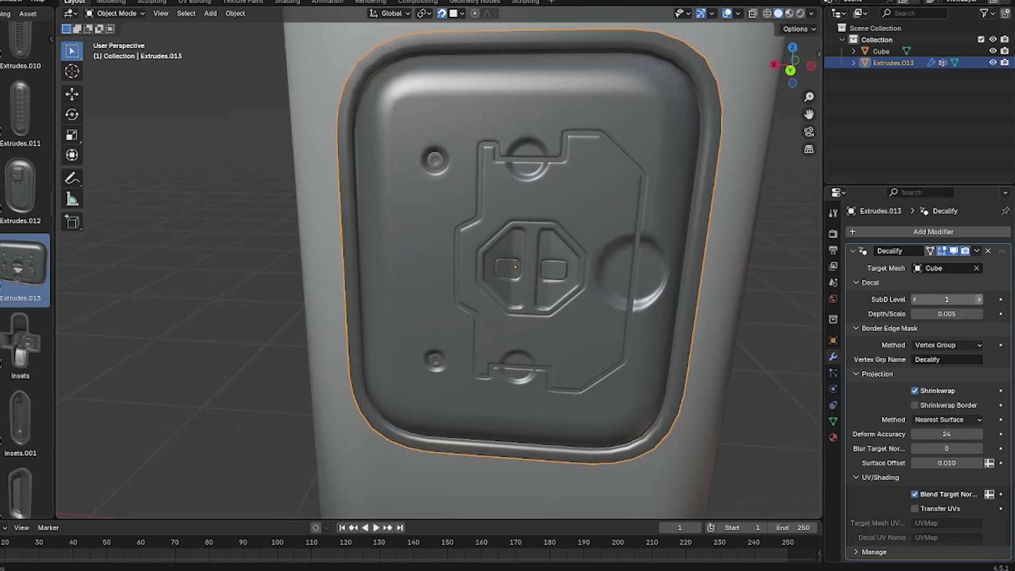
Step: Set the Depth/Scale of the panel's Decalify modifier to 0.755
middle_click_drag(730, 296, 580, 295)
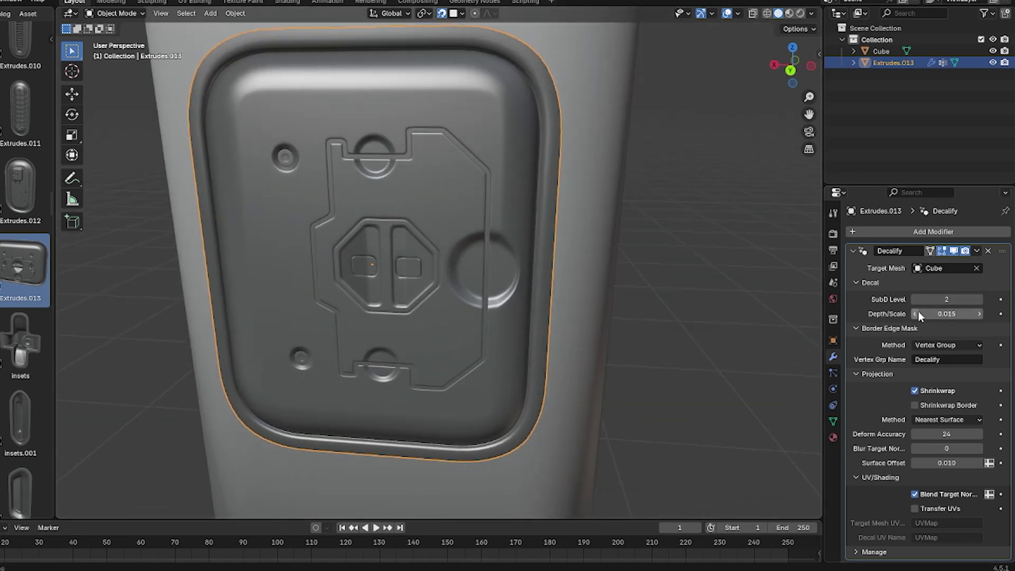
middle_click_drag(571, 265, 665, 280)
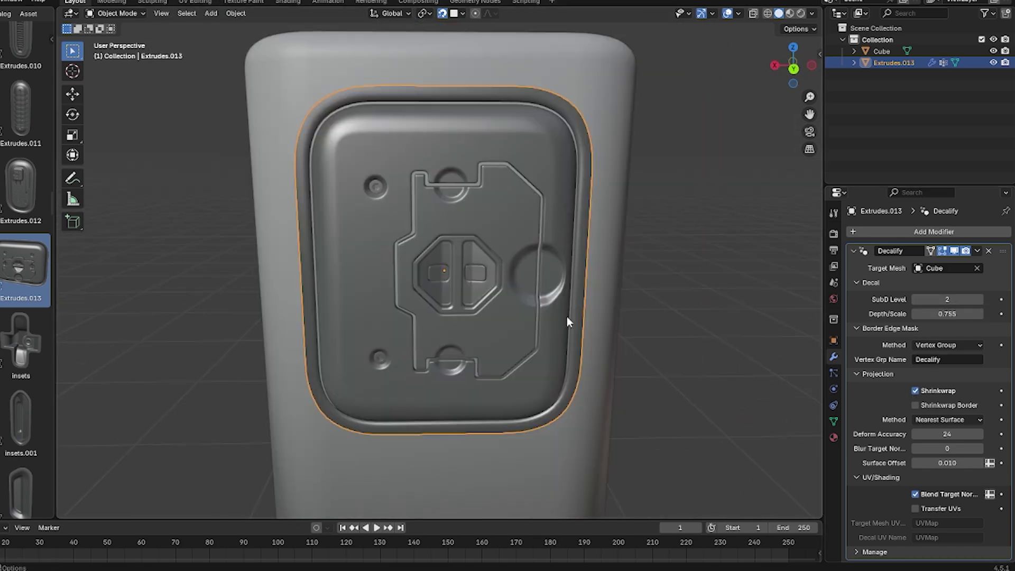
Step: Enable Shrinkwrap Border on the panel's Decalify modifier and inspect how the panel's rim meets the box
middle_click_drag(568, 320, 439, 323)
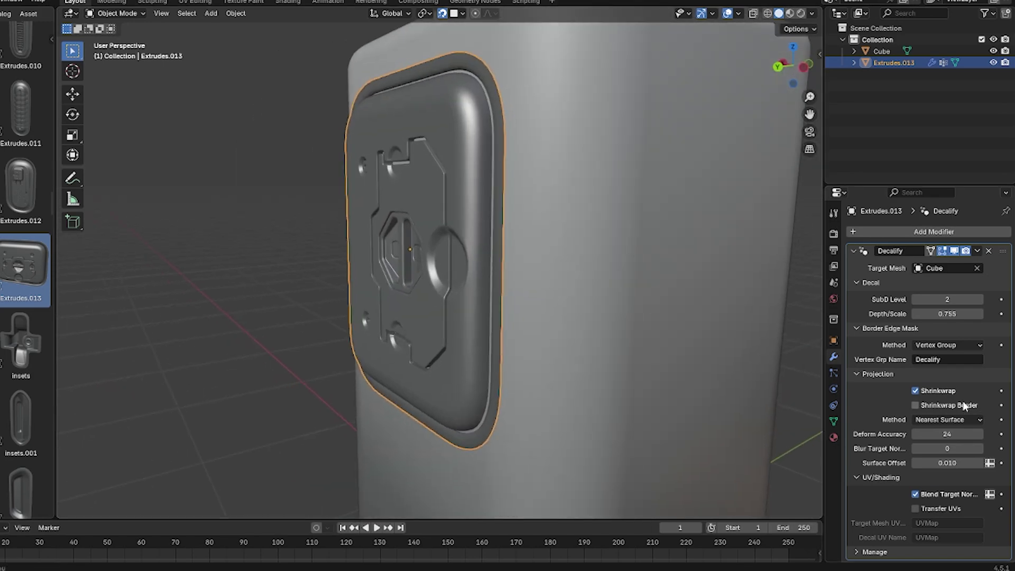
middle_click_drag(619, 332, 702, 373)
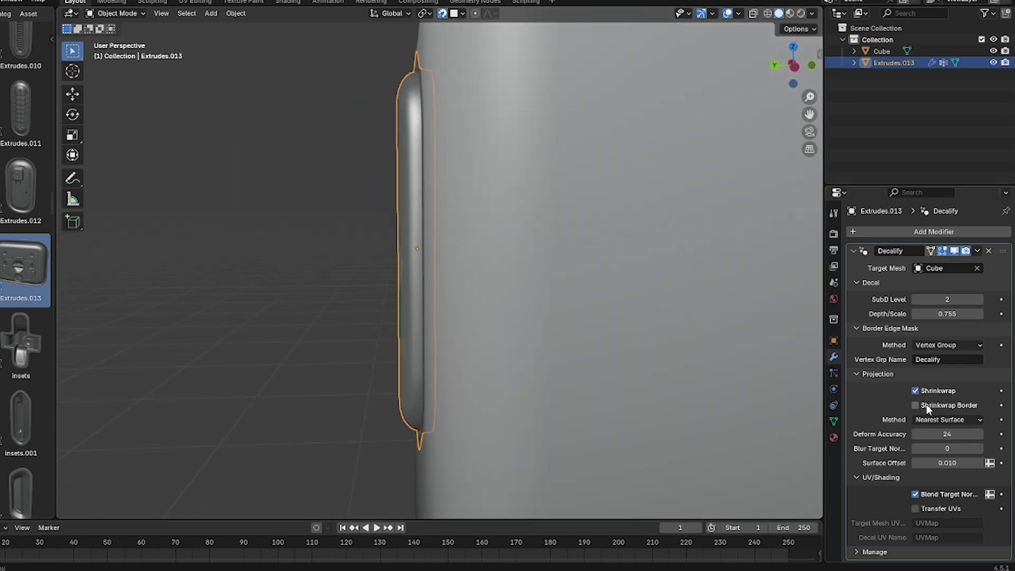
middle_click_drag(483, 343, 535, 347)
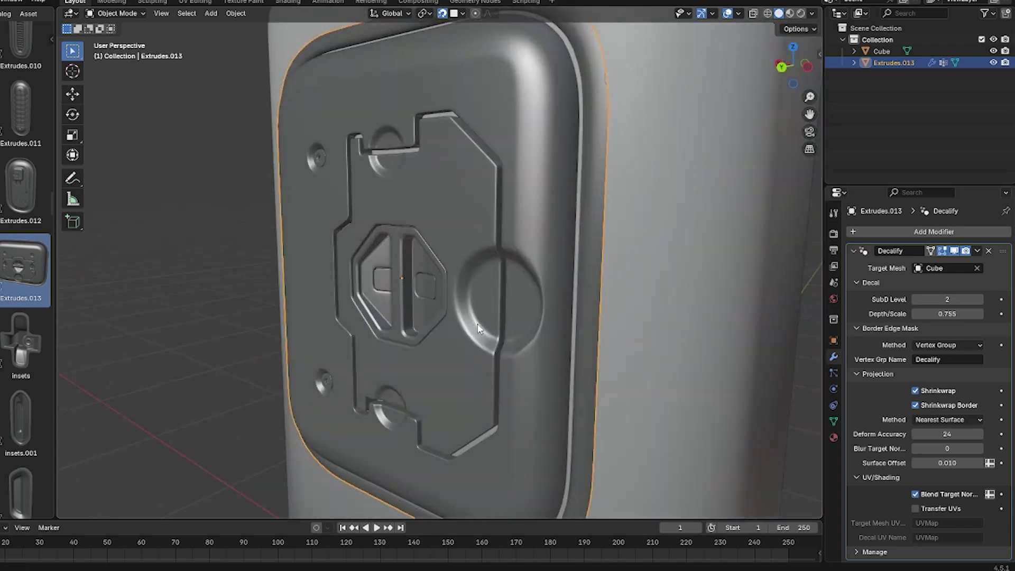
middle_click_drag(478, 329, 551, 308)
scroll(551, 307, "down", 4)
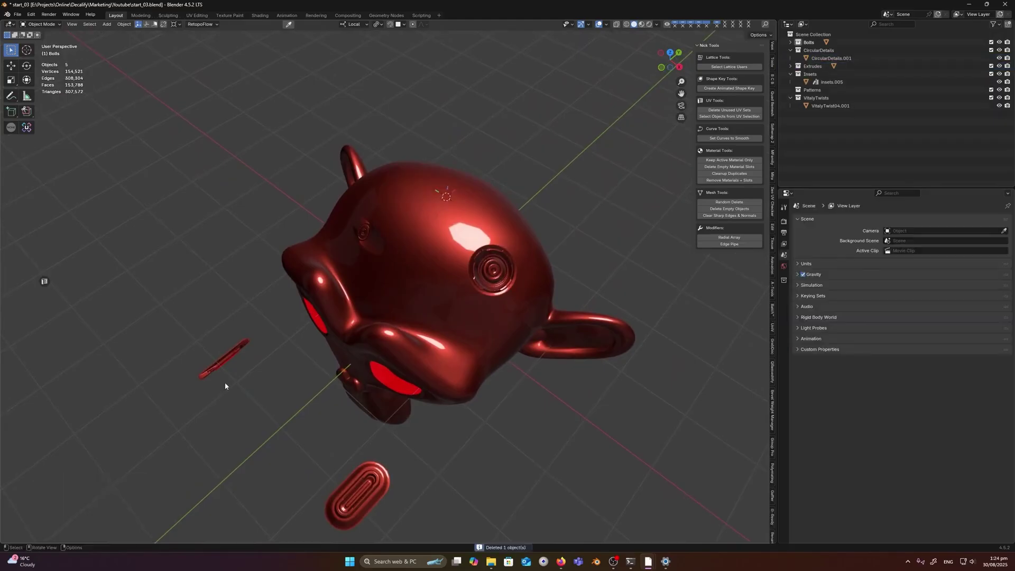
Step: In the red monkey head scene, place the Insets.005 slot on top of the head and scale it up
key("KP_7")
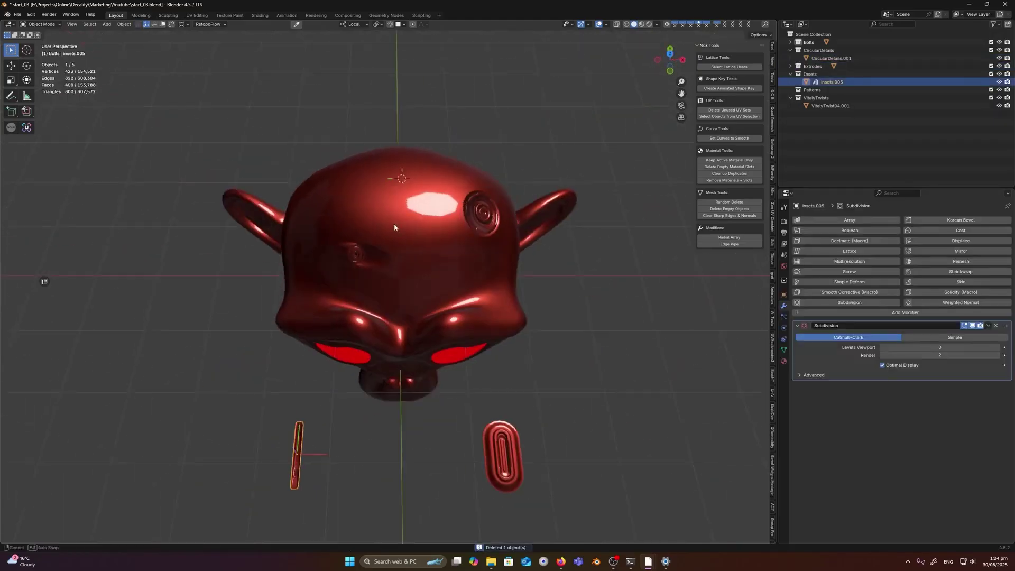
middle_click_drag(511, 293, 550, 222)
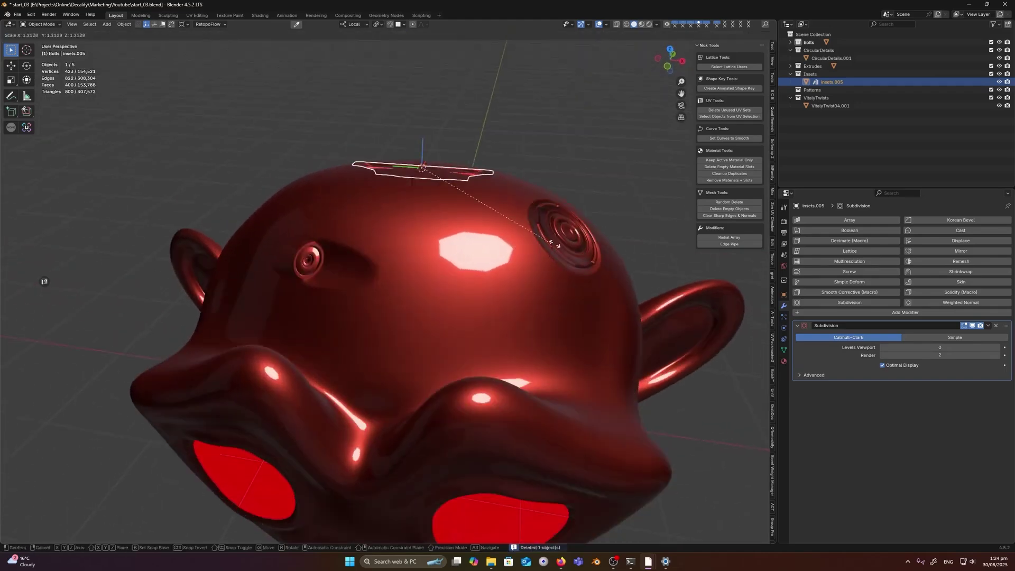
left_click(549, 222)
Step: Move the CircularDetails.001 decal down the side of the monkey head
key("g")
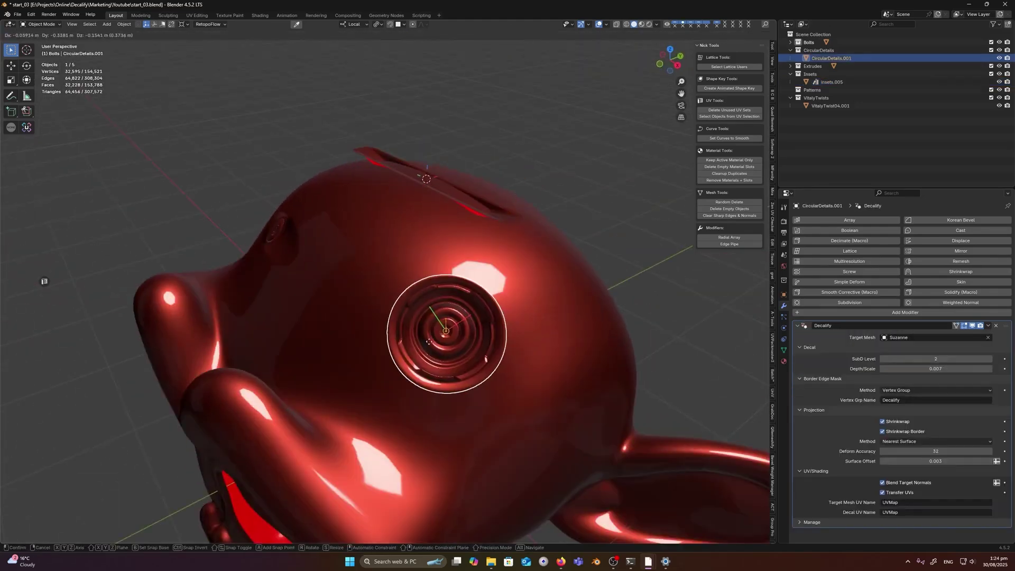
left_click(411, 360)
middle_click_drag(410, 359, 444, 344)
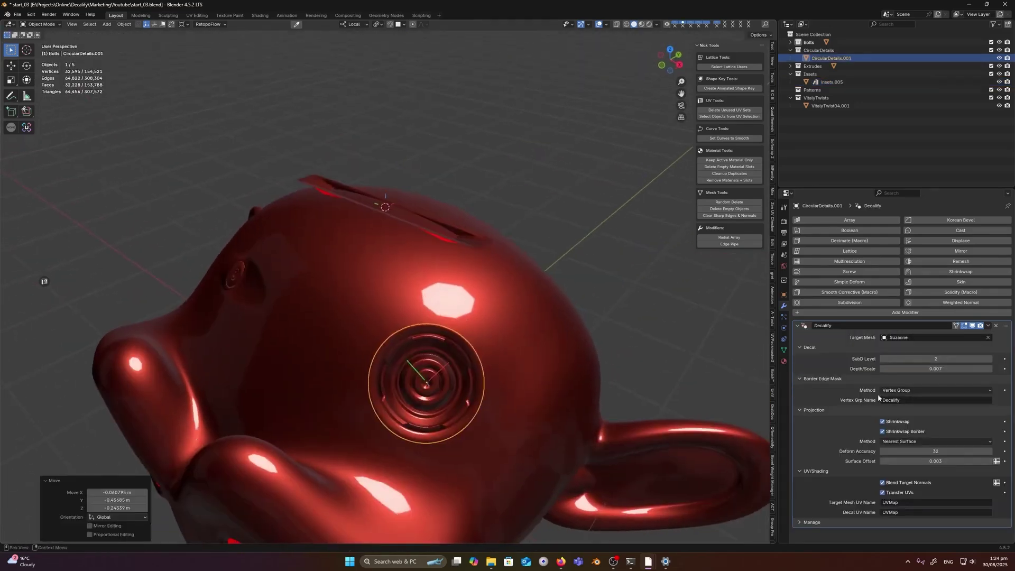
middle_click_drag(365, 207, 553, 256)
left_click(503, 247)
left_click(504, 247)
left_click(651, 268)
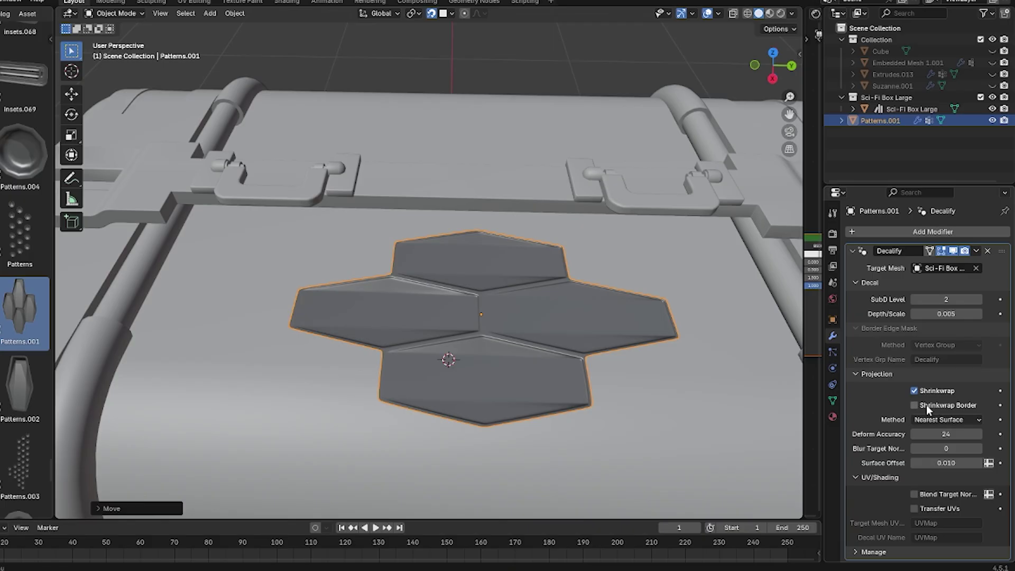
Step: Inspect the hexagonal Patterns.001 decal against the sci-fi box surface and open its Surface Offset for editing
middle_click_drag(484, 400, 505, 338)
middle_click_drag(619, 342, 444, 355)
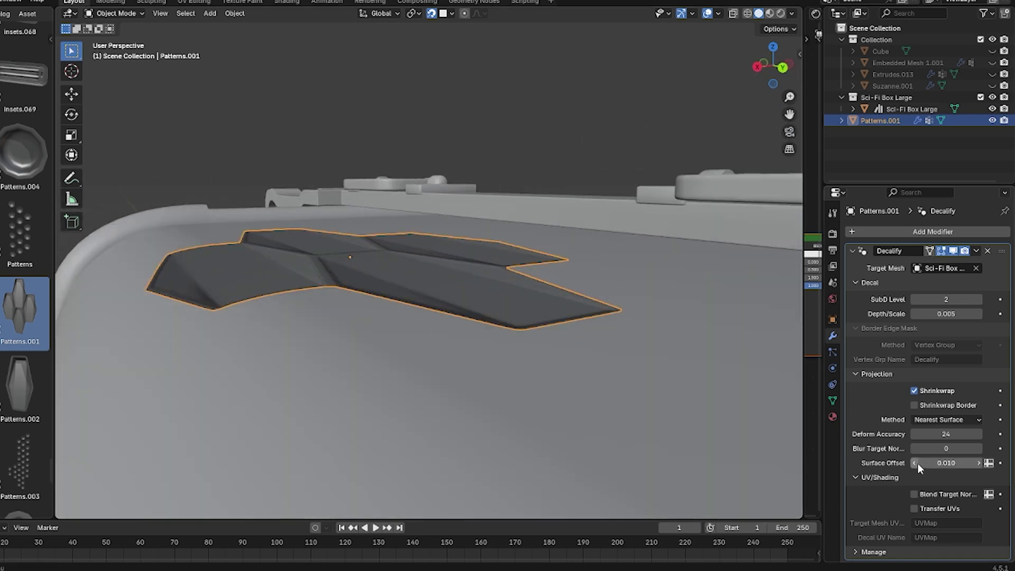
left_click(939, 463)
middle_click_drag(351, 322, 418, 310)
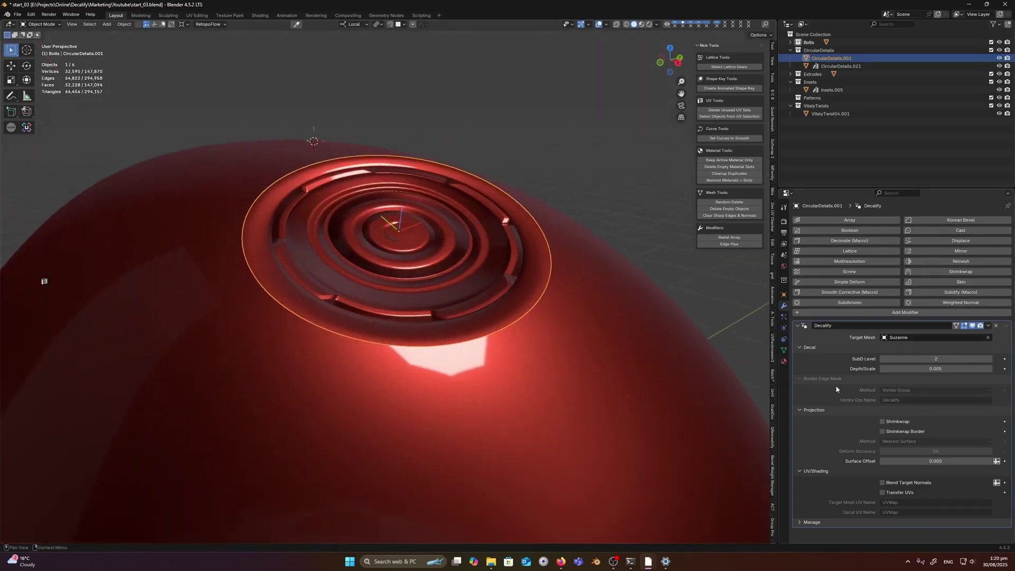
Step: Enable Shrinkwrap and Shrinkwrap Border on the CircularDetails.001 decal and set its Surface Offset to 0.003
left_click(882, 421)
left_click_drag(922, 461, 938, 461)
middle_click_drag(502, 312, 514, 346)
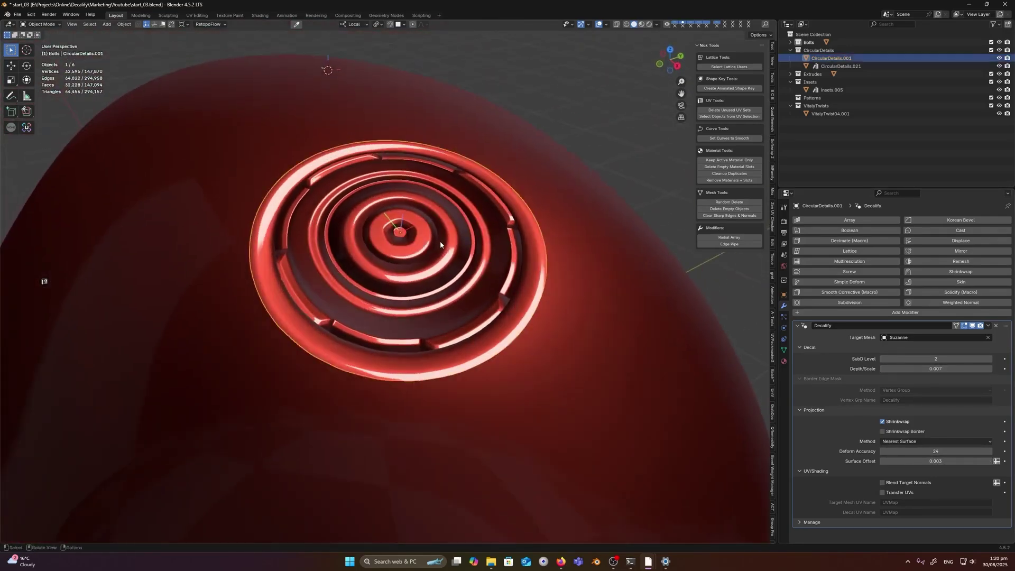
left_click(891, 433)
middle_click_drag(529, 307, 459, 279)
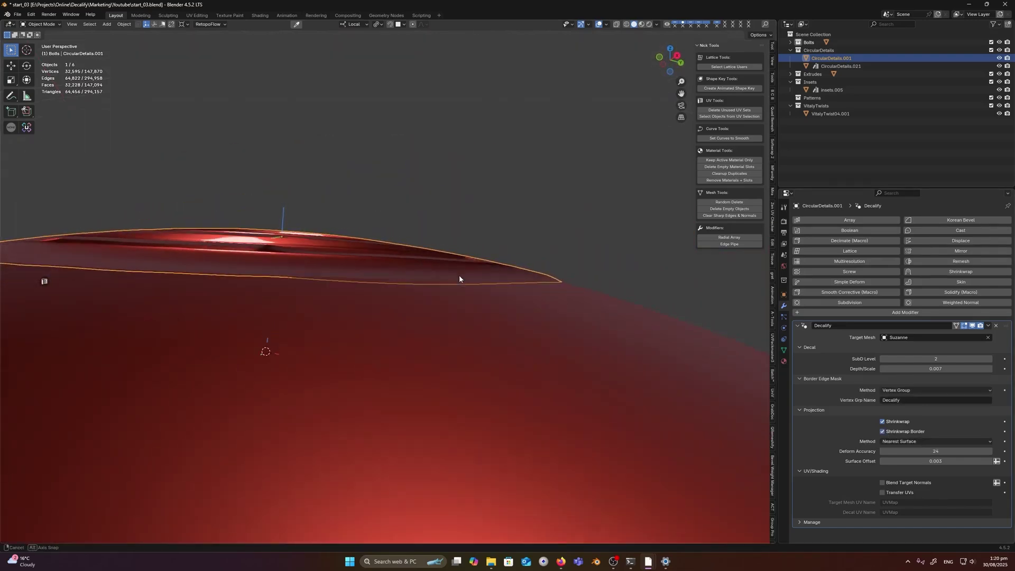
left_click_drag(923, 461, 951, 461)
left_click(898, 432)
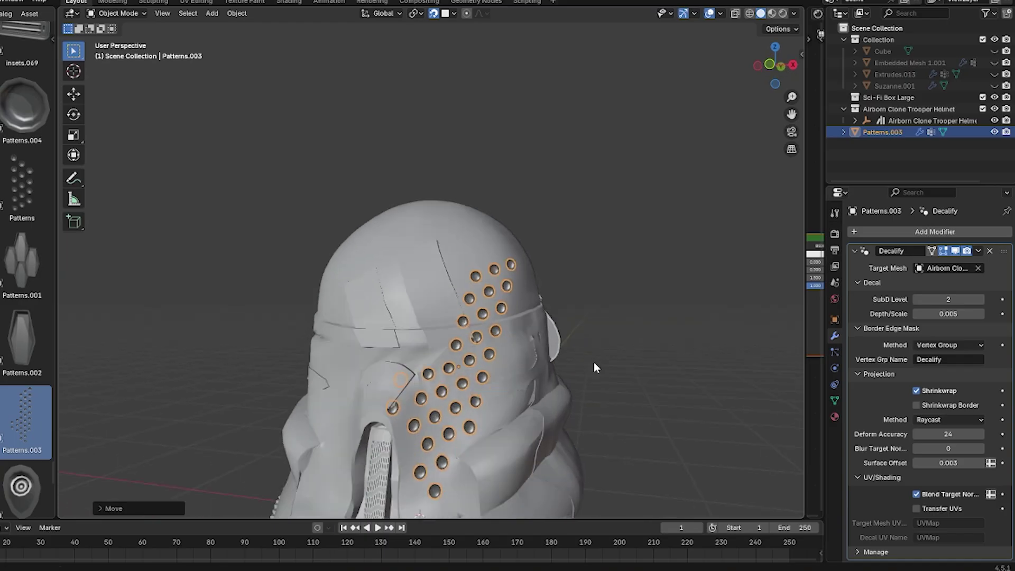
Step: Rotate the Patterns.003 hole pattern on the trooper helmet and preview it with material shading
key("r")
left_click(422, 320)
mouse_move(422, 320)
middle_mouse_down()
mouse_move(586, 373)
mouse_move(541, 313)
mouse_move(592, 237)
middle_mouse_up()
left_click(772, 13)
Step: Compare Nearest Surface with Raycast projection for the Patterns.003 decal on the helmet's dome and set the method to Raycast
middle_click_drag(560, 185, 508, 221)
mouse_move(465, 259)
middle_mouse_down("shift")
mouse_move(504, 234)
mouse_move(750, 324)
middle_mouse_up("shift")
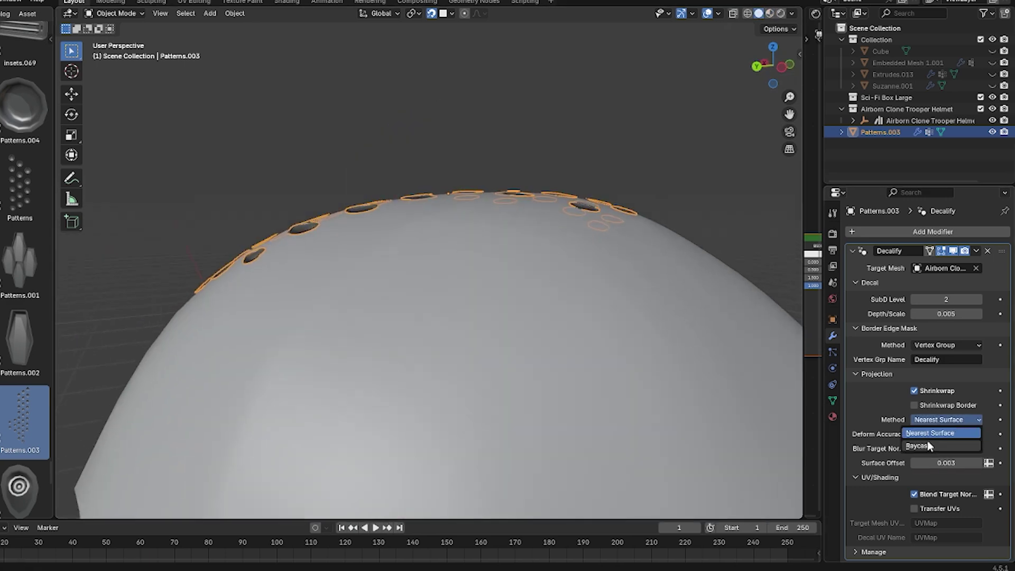
middle_click_drag(481, 280, 598, 317)
scroll(399, 253, "down", 2)
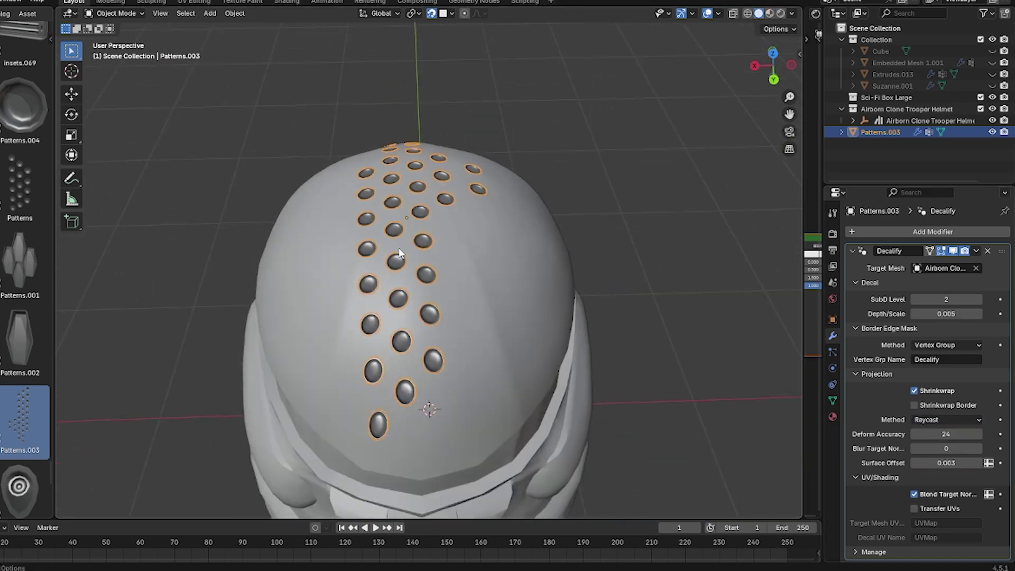
middle_click_drag(451, 240, 327, 230)
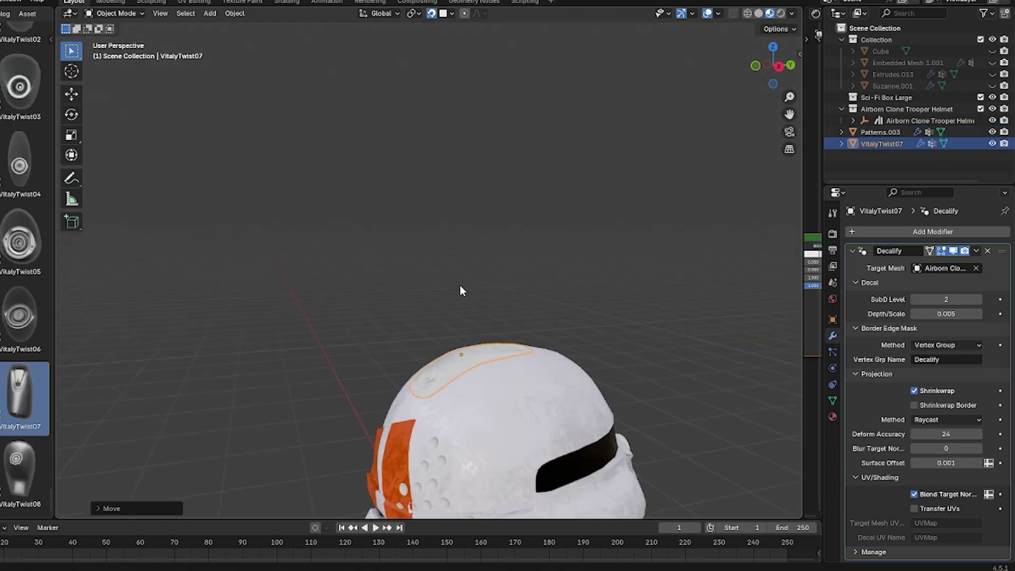
Step: Disable Shrinkwrap and enable Shrinkwrap Border on the helmet's VitalyTwist07 decal, with a Depth/Scale of 1.000
middle_click_drag(460, 291, 370, 321)
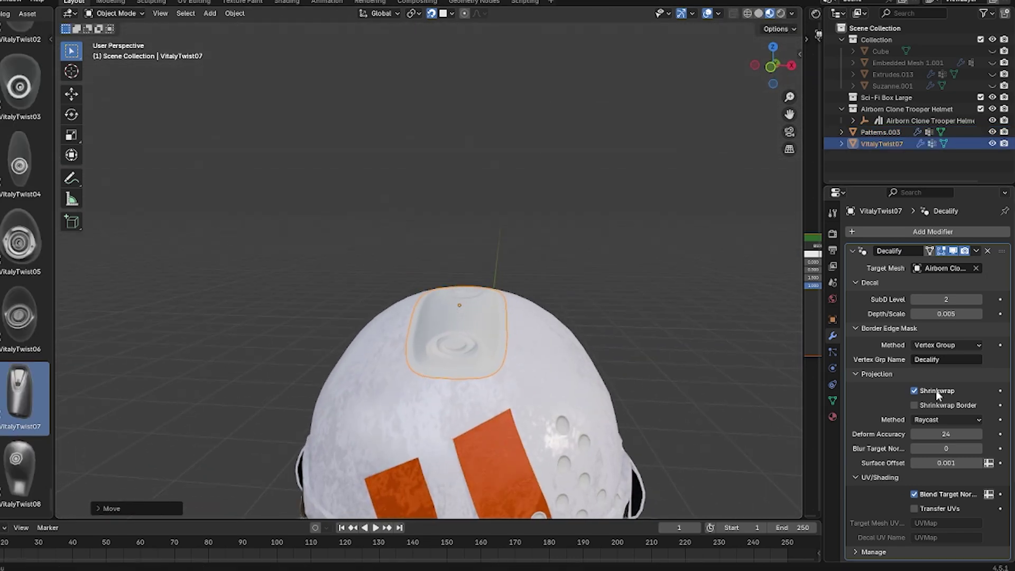
left_click(937, 393)
middle_click_drag(740, 232, 550, 248)
left_click(931, 405)
middle_click_drag(370, 249, 122, 269)
Step: Move the VitalyTwist07 decal across the back of the helmet's dome
key("g")
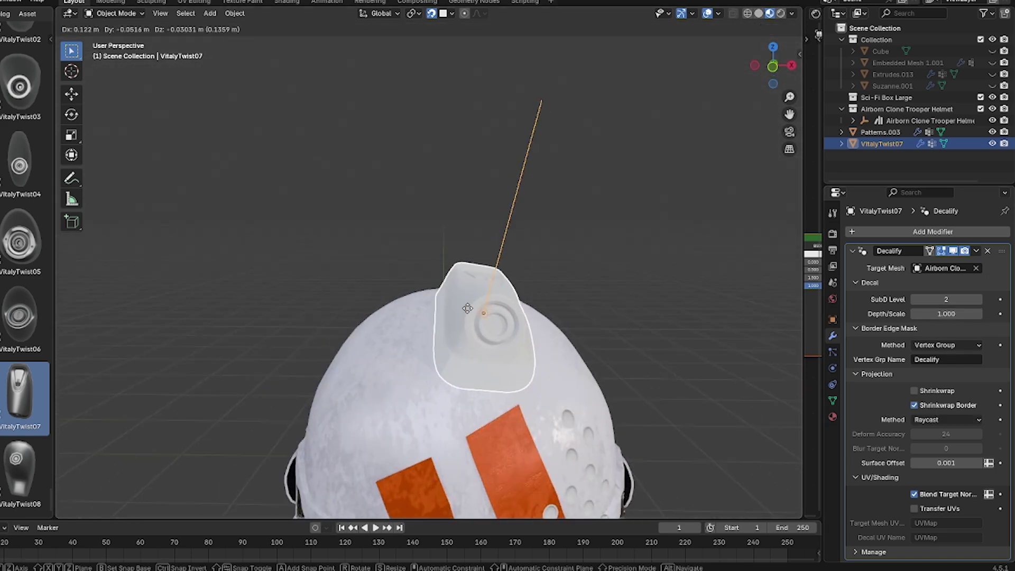
left_click(456, 312)
middle_click_drag(456, 312, 474, 322)
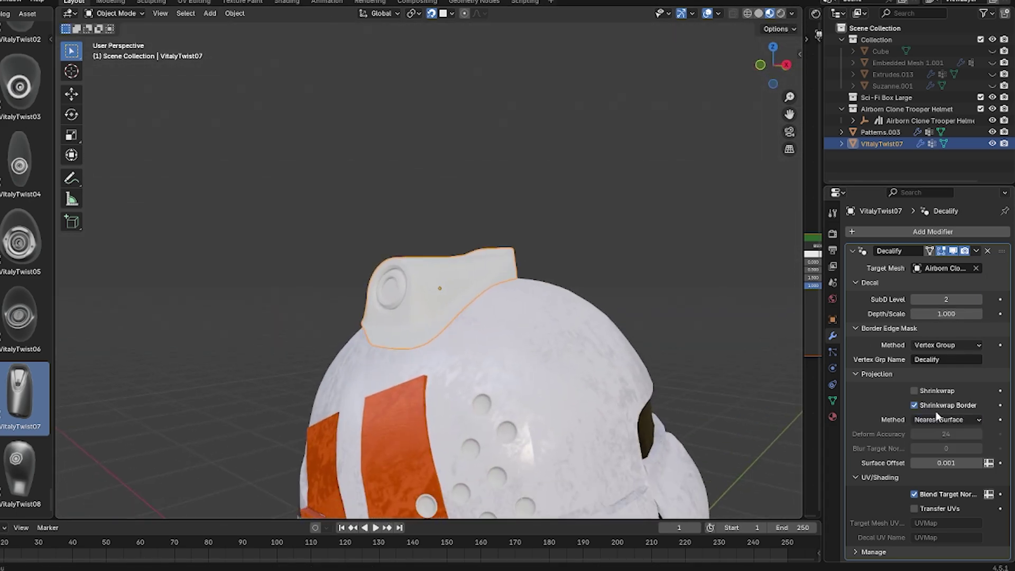
Step: Set the VitalyTwist07 decal's projection method to Raycast and Surface Offset to 0.003, and view it in solid shading
left_click(917, 446)
left_click(953, 463)
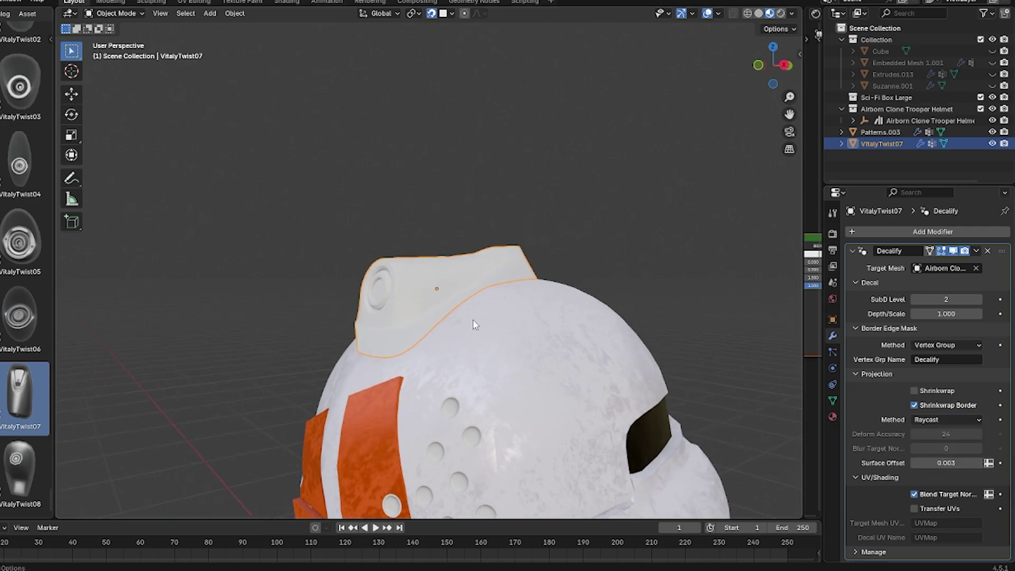
mouse_move(474, 325)
middle_mouse_down()
mouse_move(548, 176)
mouse_move(548, 234)
mouse_move(568, 228)
middle_mouse_up()
left_click(758, 13)
mouse_move(624, 175)
middle_mouse_down()
mouse_move(486, 189)
mouse_move(449, 212)
middle_mouse_up()
scroll(592, 227, "up", 4)
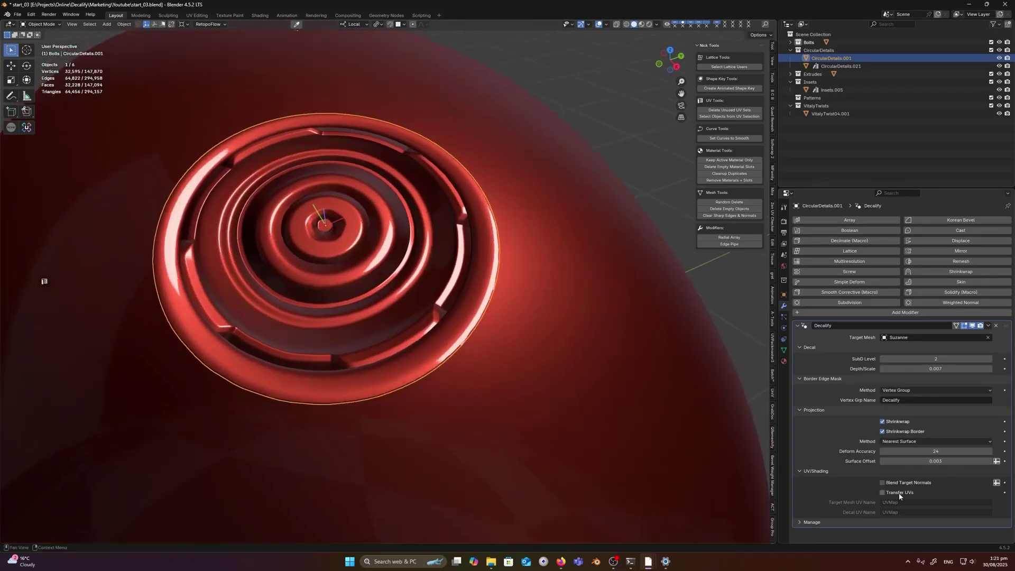
Step: Hide the overlays and enable Blend Target Normals on the CircularDetails.001 decal, comparing its rim with the option off
middle_click_drag(503, 305, 526, 308, "shift")
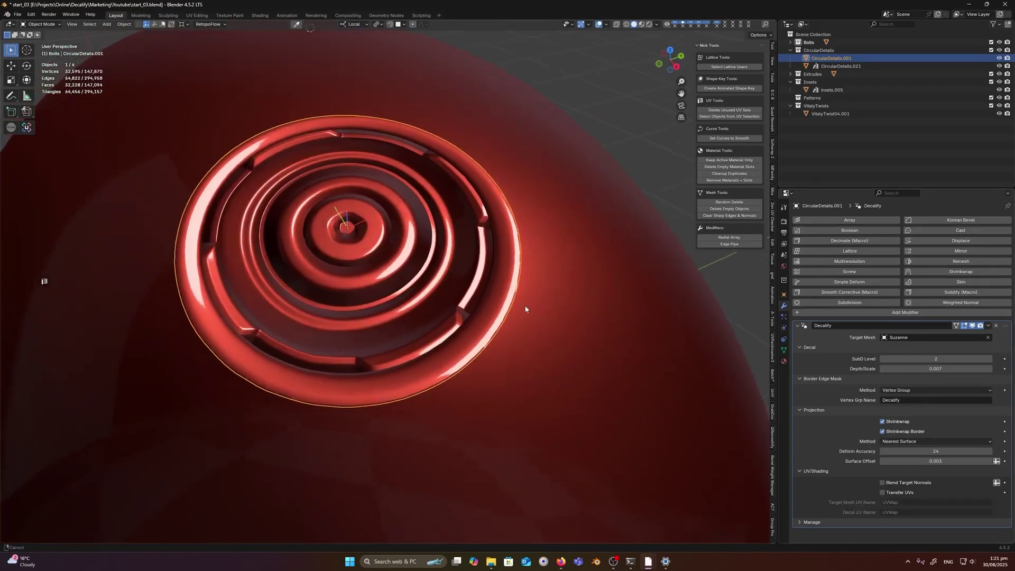
key("alt+a")
key("shift+alt+z")
left_click(883, 483)
scroll(487, 297, "down", 3)
scroll(487, 297, "up", 3)
left_click(884, 483)
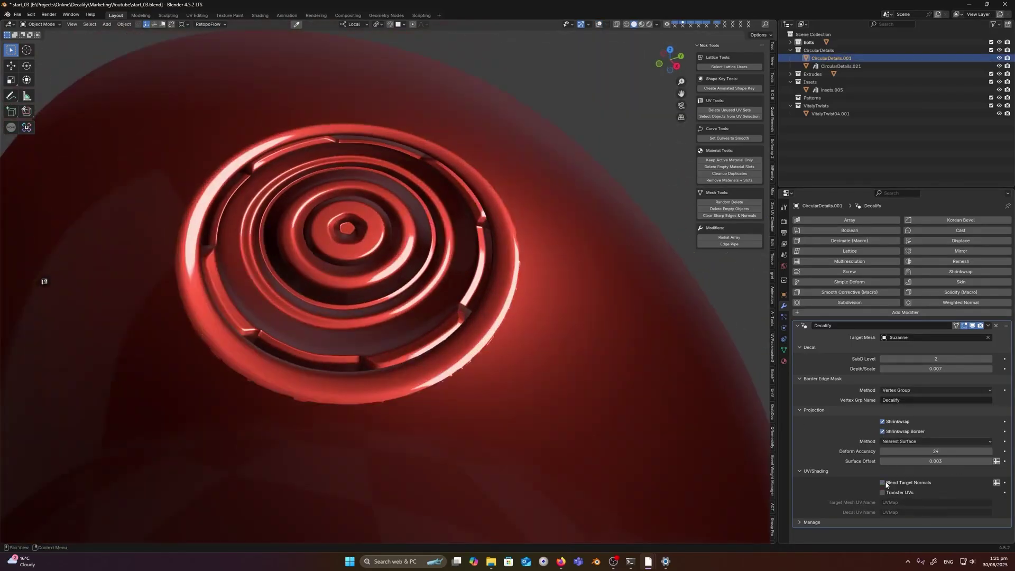
left_click(884, 483)
scroll(487, 297, "down", 3)
middle_click_drag(487, 296, 398, 275)
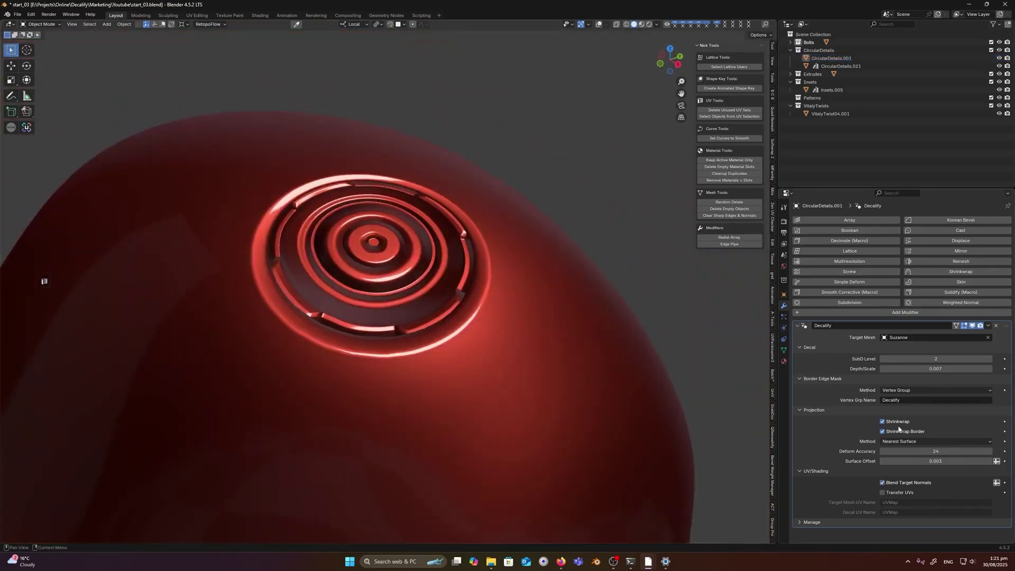
Step: Inspect the circular decal's Decalify vertex group and look at its border vertices in Edit Mode
left_click(784, 350)
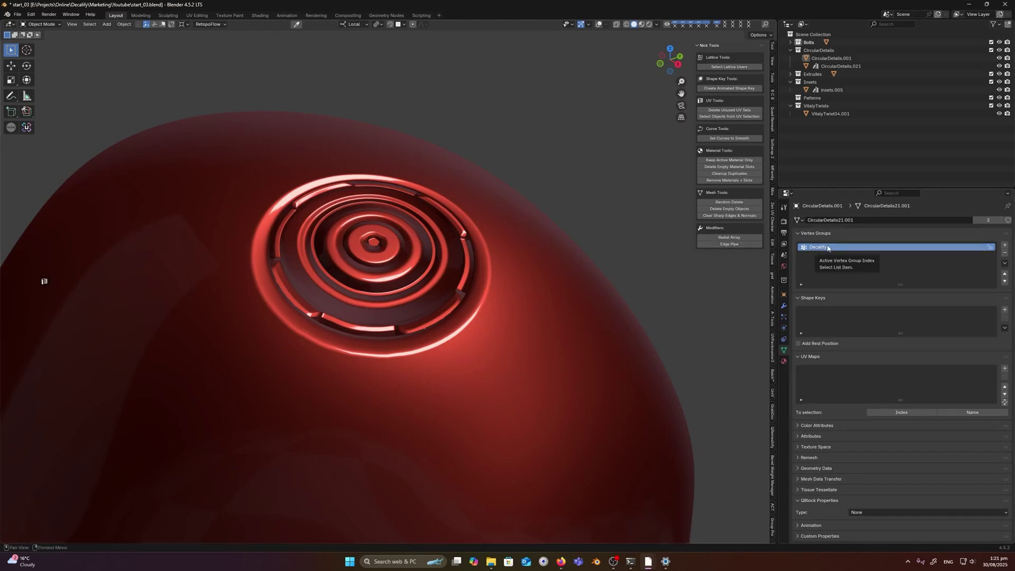
left_click(783, 306)
key("Tab")
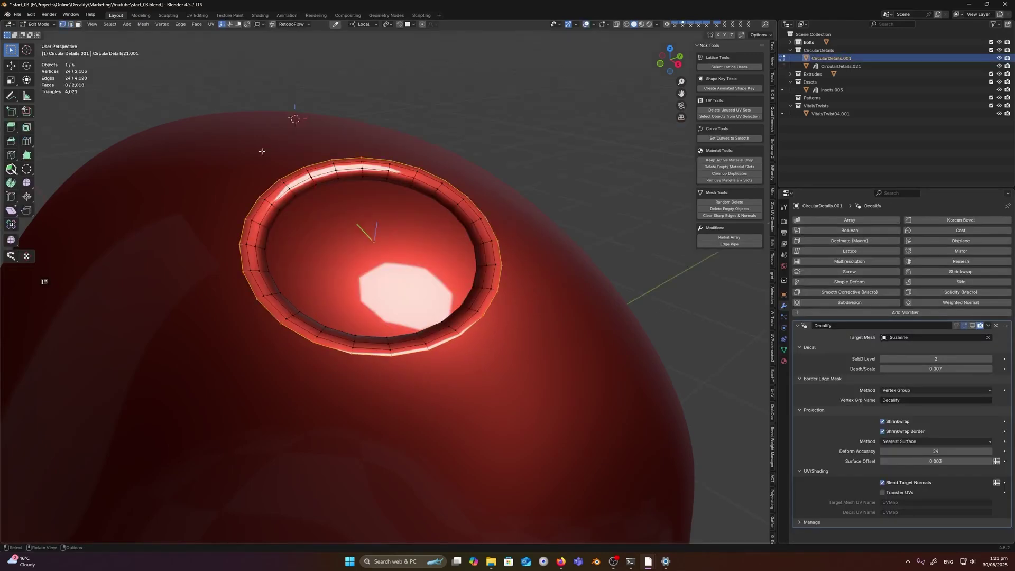
key("Tab")
left_click(588, 189)
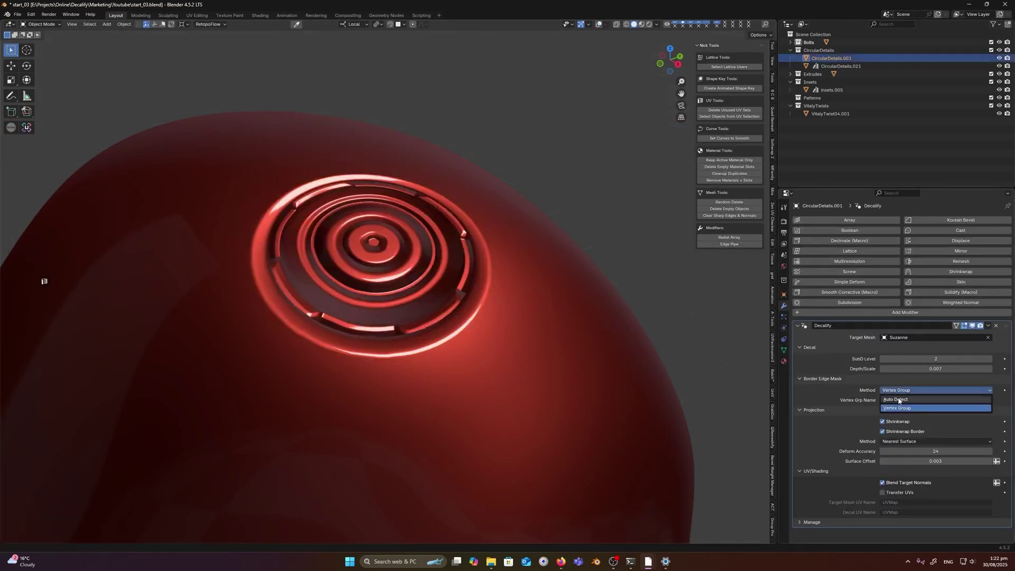
Step: Turn the overlays back on and trace an annotation around the circular decal's rim
middle_click_drag(401, 127, 401, 150)
key("z")
left_click(351, 195)
key("d")
left_click_drag(302, 167, 459, 179)
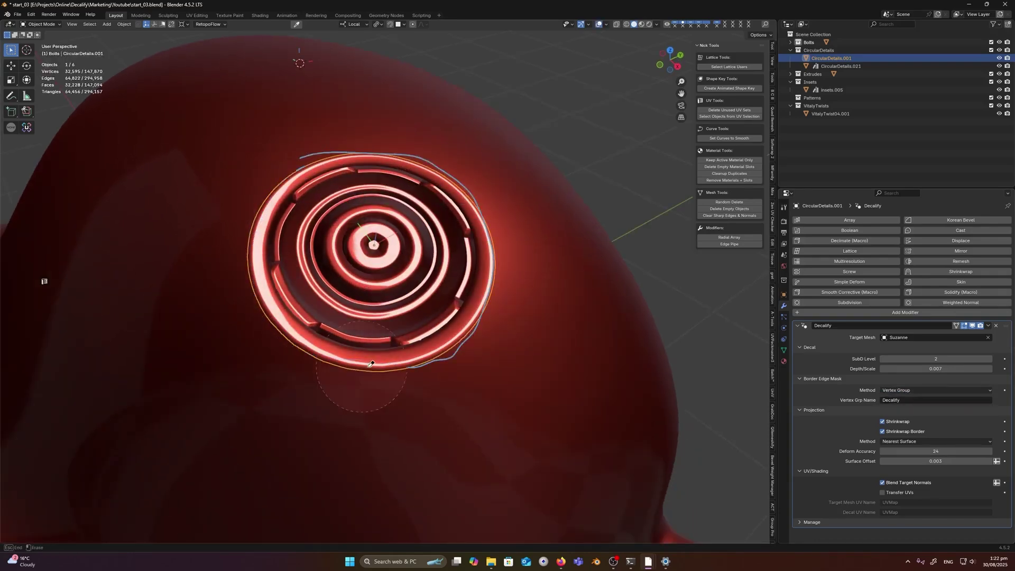
Step: Enable Transfer UVs on the CircularDetails.001 decal and display the checker texture on the monkey head
middle_click_drag(547, 276, 595, 243)
left_click(616, 238)
key("z")
left_click(587, 100)
scroll(435, 200, "down", 2)
key("z")
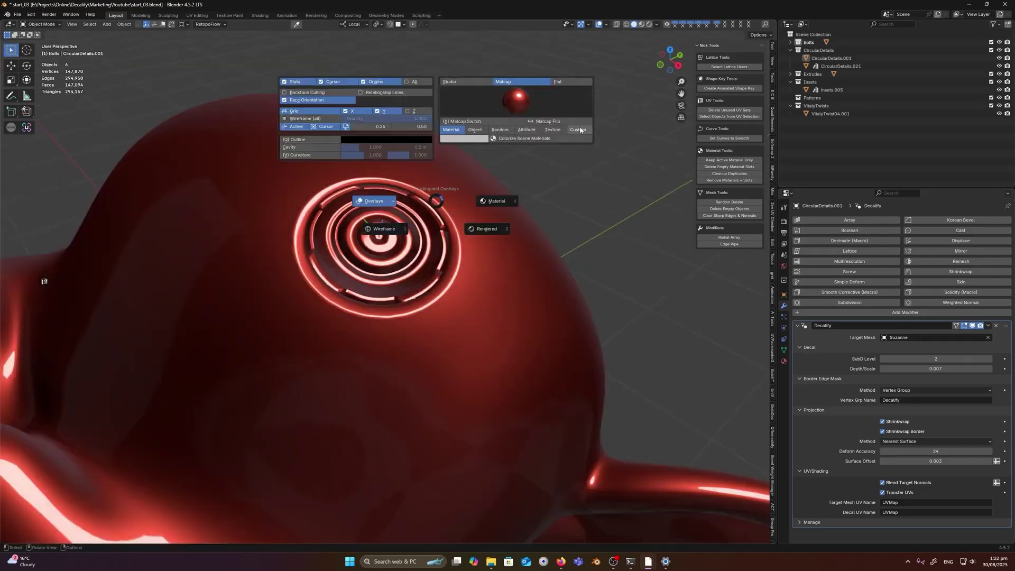
left_click(580, 132)
scroll(402, 254, "up", 3)
Step: Move the circular decal over the checkered head to check its transferred UVs, and deselect it
left_click(377, 249)
key("g")
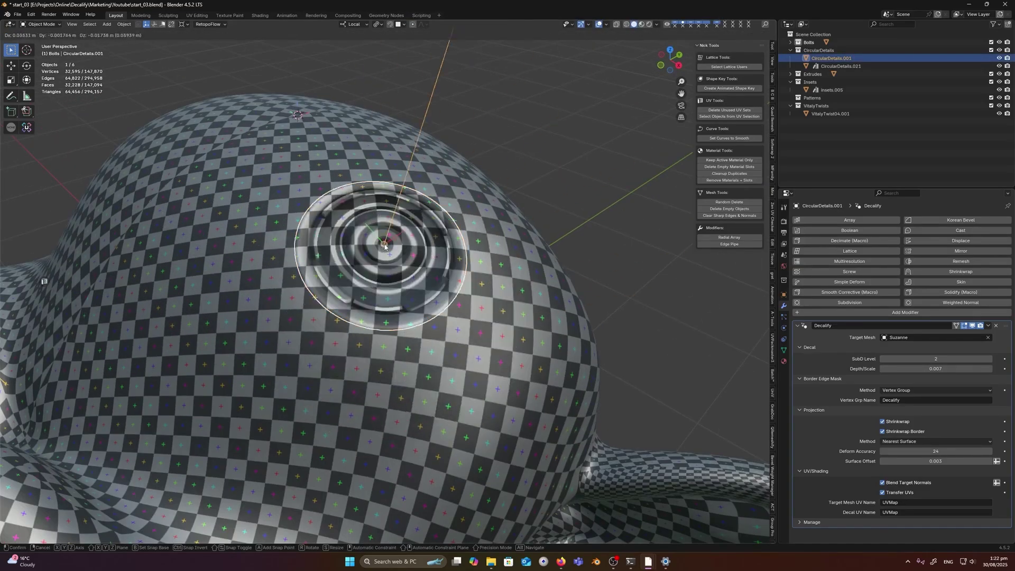
left_click(373, 259)
key("alt+a")
mouse_move(373, 259)
middle_mouse_down()
mouse_move(344, 274)
mouse_move(334, 169)
middle_mouse_up()
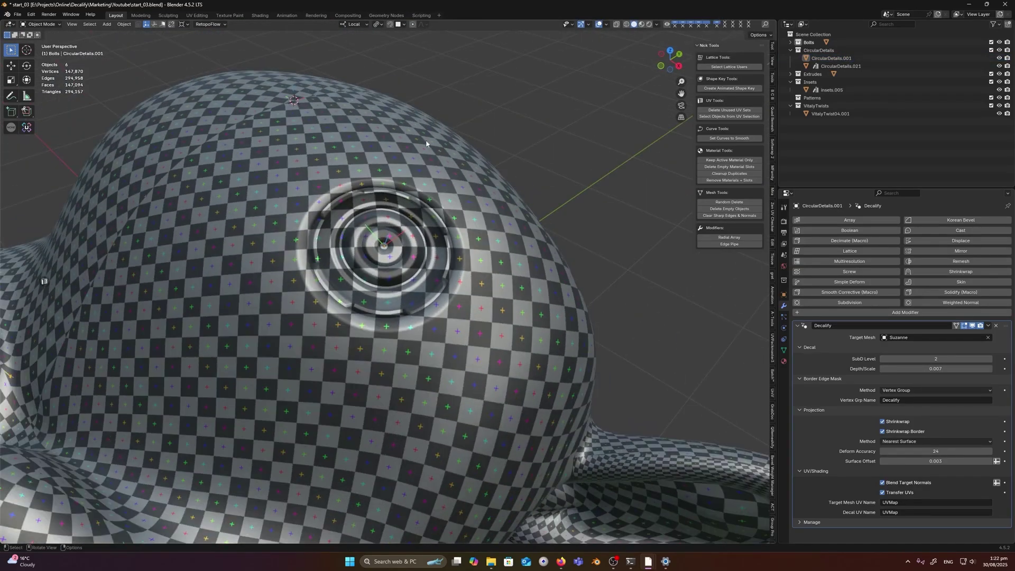
Step: Switch the viewport from the checker texture back to the red matcap display
middle_click_drag(395, 235, 397, 222)
key("z")
left_click(524, 104)
key("z")
left_click(486, 101)
Step: Isolate the circular decal at Deform Accuracy 4 and annotate around it to examine how it deforms
scroll(421, 237, "up", 1)
left_click(421, 237)
key("KP_Divide")
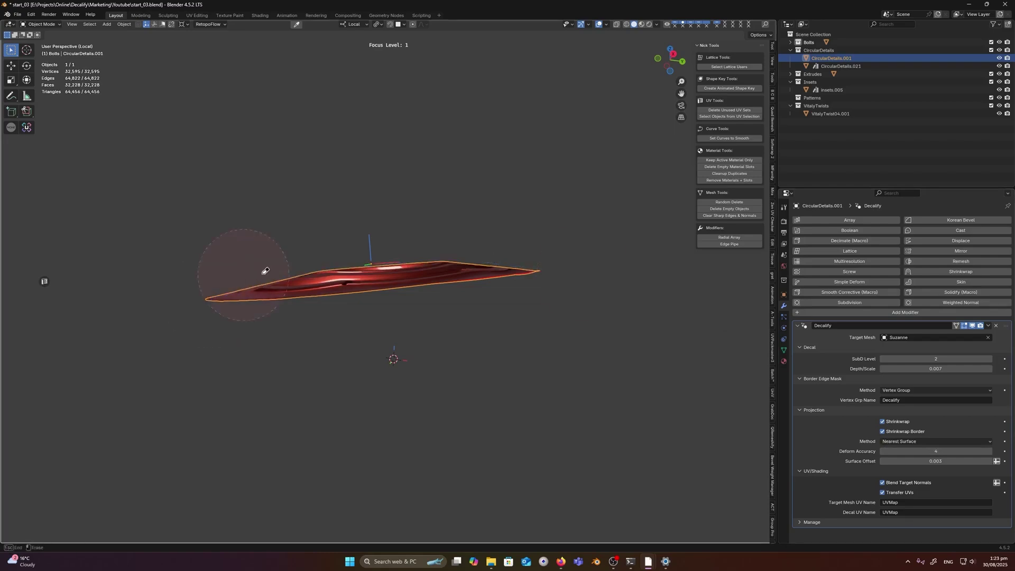
left_click_drag(260, 123, 236, 333)
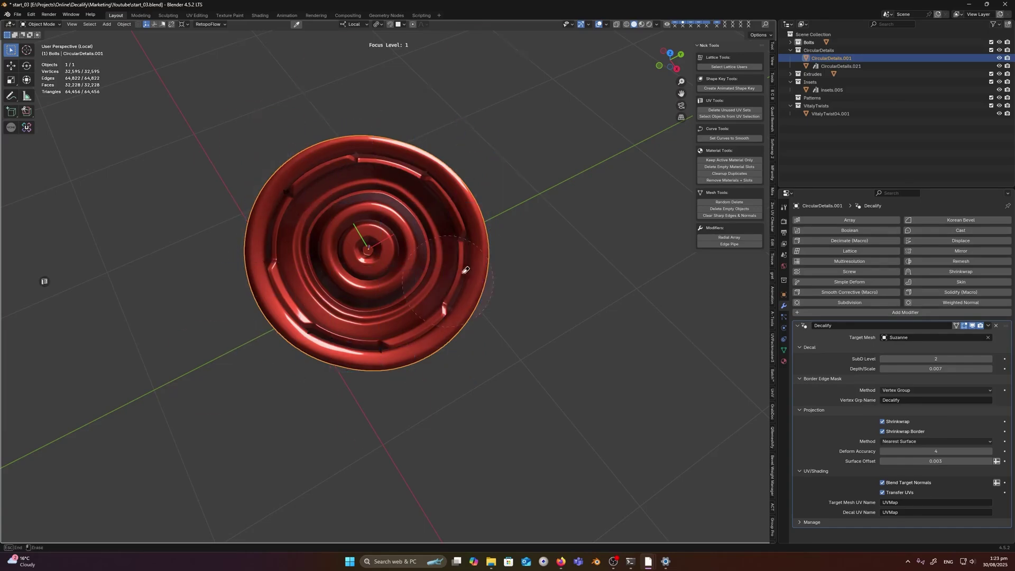
Step: Return to the full scene, set the circular decal's Deform Accuracy to 32 and reposition it on the head
key("KP_Divide")
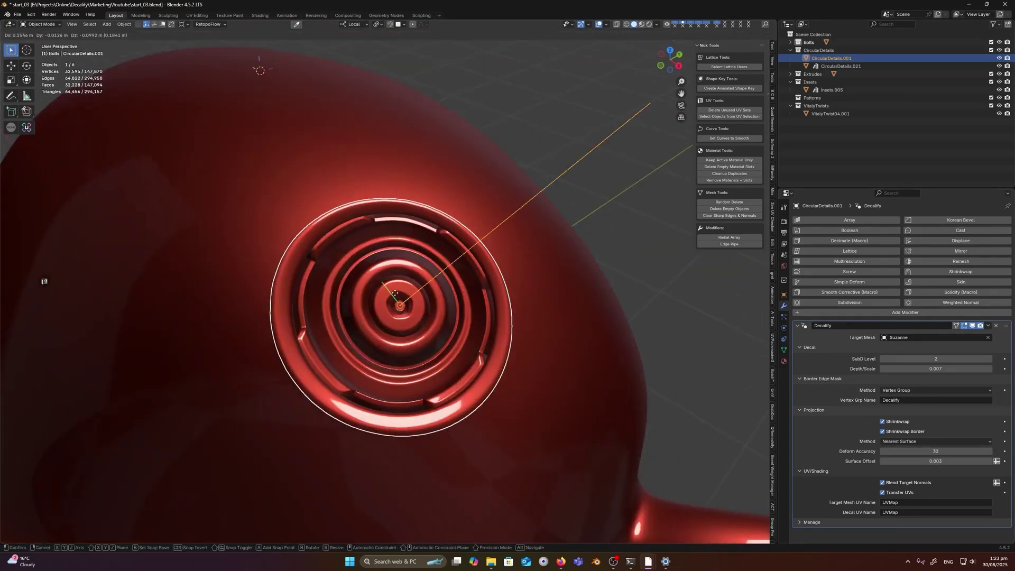
left_click(455, 222)
scroll(455, 222, "down", 7)
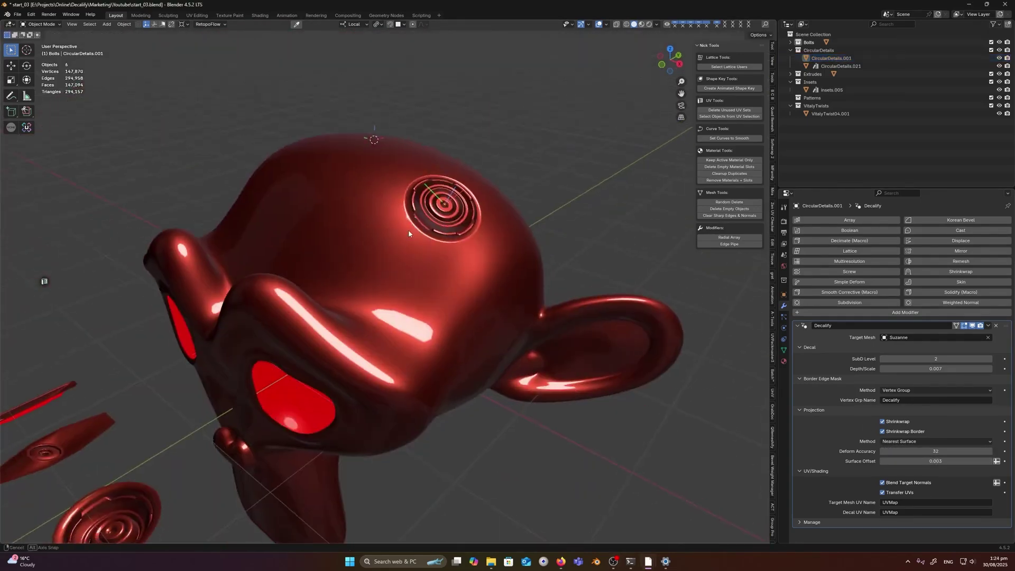
Step: Move the VitalyTwist04.001 decal onto the top of the monkey's forehead
middle_click_drag(408, 230, 515, 154, "shift")
middle_click_drag(283, 338, 267, 391, "shift")
left_click(214, 382)
key("g")
left_click(430, 142)
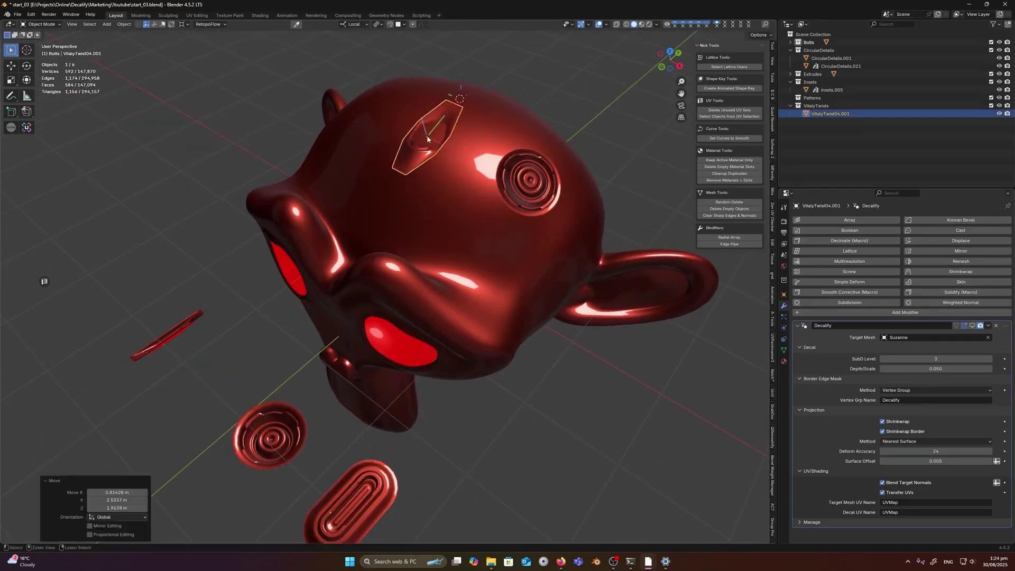
Step: Copy the modifiers from the circular decal to the VitalyTwist04.001 decal
left_click(515, 216, "shift")
key("ctrl+l")
left_click(514, 217)
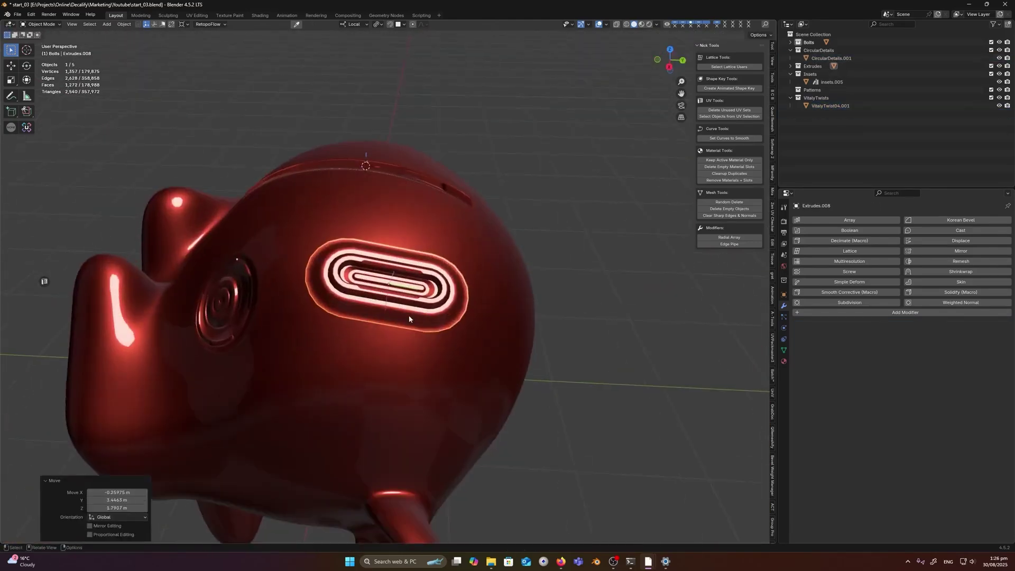
Step: Copy the modifiers from CircularDetails.001 to the Extrudes.008 slot on the head and select the slot alone
middle_click_drag(408, 315, 250, 303)
left_click(249, 303, "shift")
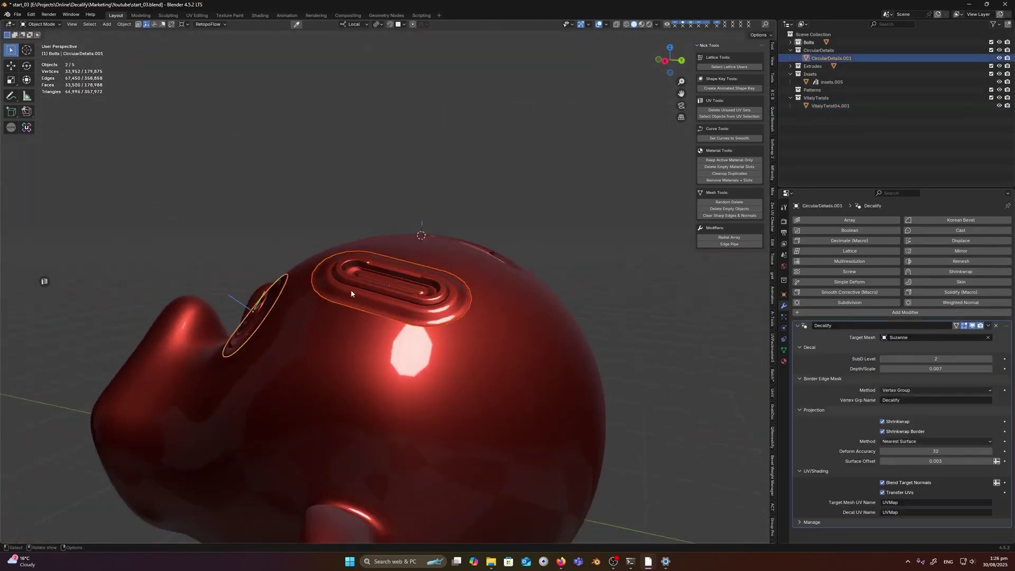
key("ctrl+l")
left_click(351, 290)
left_click(374, 289)
middle_click_drag(375, 289, 457, 326)
scroll(400, 288, "up", 2)
scroll(444, 312, "up", 3)
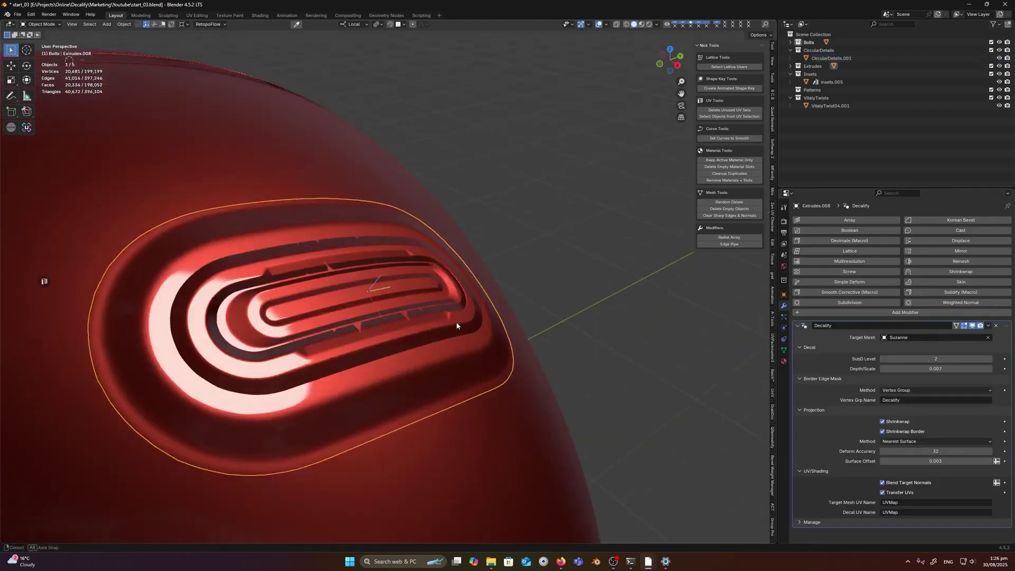
Step: Try a Depth/Scale of 0.072 on the Extrudes.008 decal, and set it to 1
left_click_drag(935, 369, 943, 368)
scroll(564, 262, "down", 2)
middle_click_drag(564, 263, 411, 291)
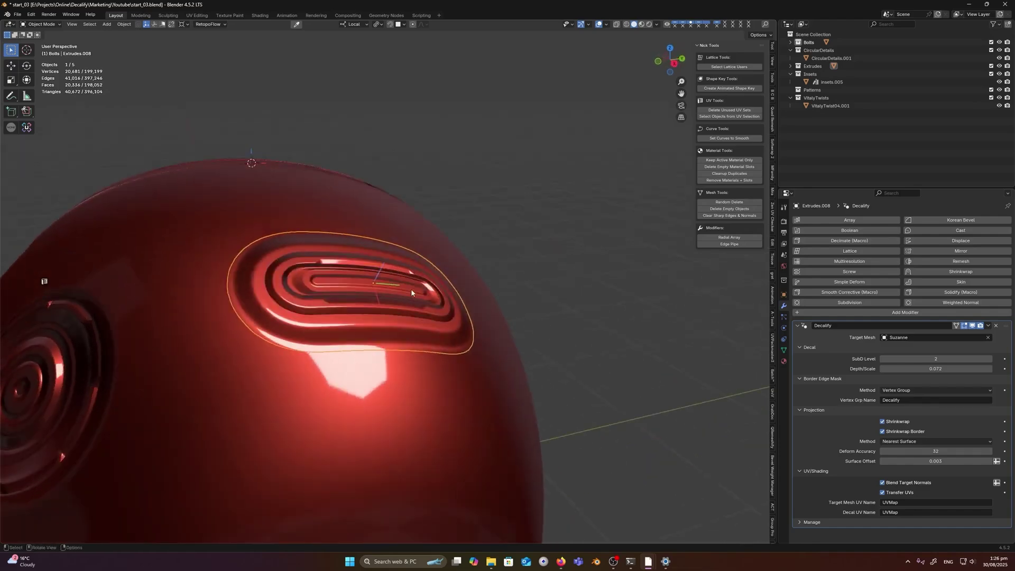
left_click(950, 366)
type("1")
key("Return")
middle_click_drag(557, 240, 355, 263)
Step: Move the Extrudes.008 decal farther back over the head and select the CircularDetails.001 decal
middle_click_drag(271, 292, 407, 276)
key("g")
left_click(437, 229)
middle_click_drag(438, 229, 502, 227)
left_click(503, 227)
middle_click_drag(264, 222, 340, 255)
left_click(401, 325)
middle_click_drag(402, 325, 737, 399)
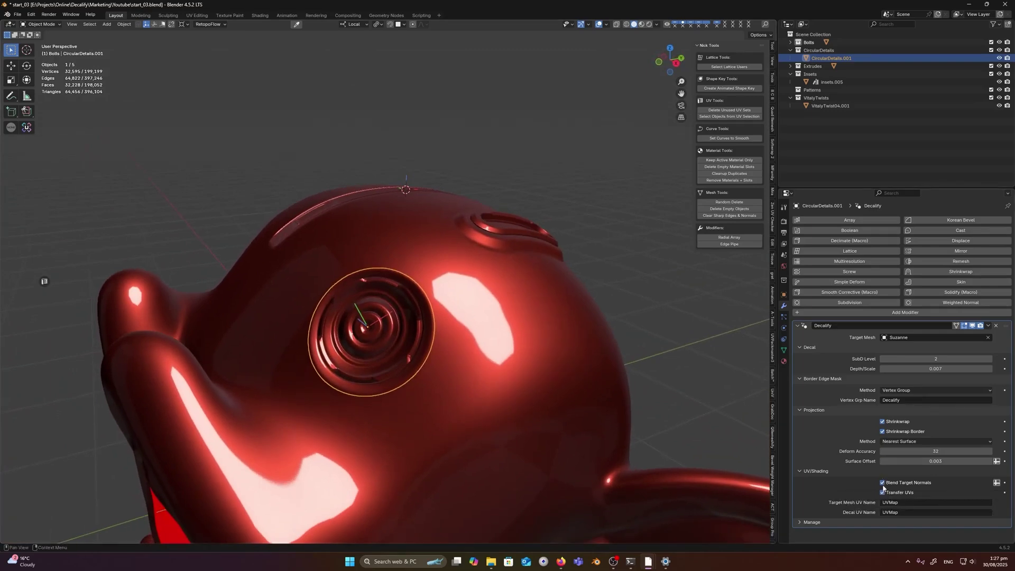
Step: Add a 2 m cube and move it along the X axis to sit beside the monkey head
middle_click_drag(341, 280, 410, 270)
scroll(375, 275, "down", 4)
key("shift+a")
mouse_move(427, 271)
left_click(459, 309)
scroll(385, 280, "down", 3)
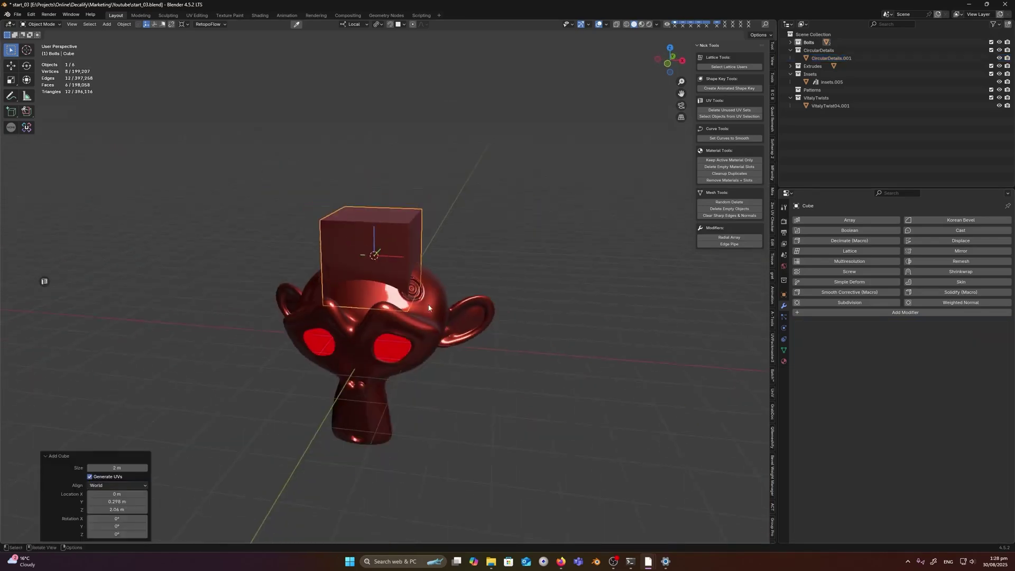
key("g")
key("x")
left_click(558, 307)
Step: Make a linked duplicate of the Insets.005 decal and set the copy's Decalify target mesh to Cube
middle_click_drag(557, 308, 447, 297, "shift")
scroll(379, 294, "up", 3)
left_click(195, 237)
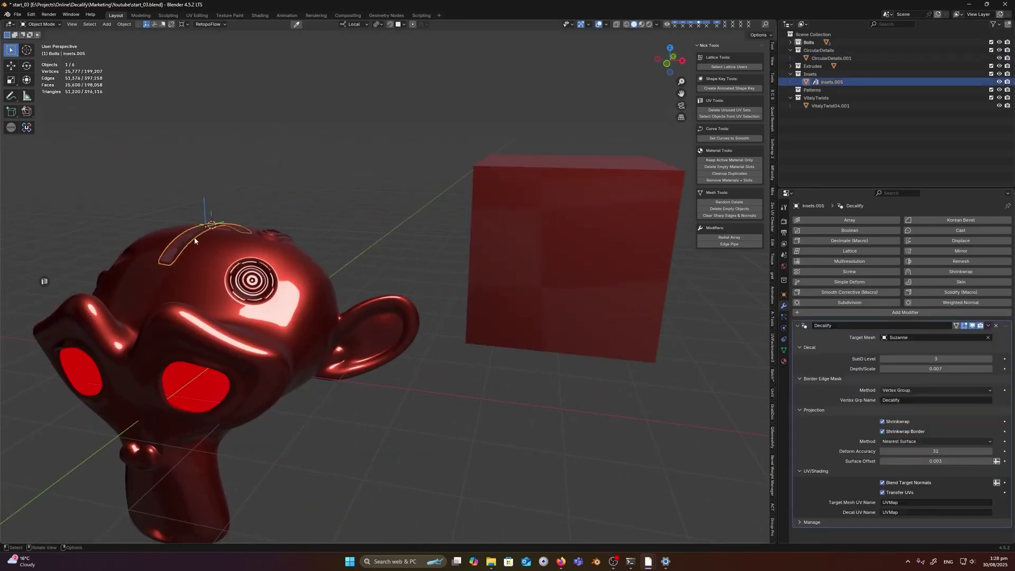
key("alt+d")
left_click(218, 237)
left_click(988, 338)
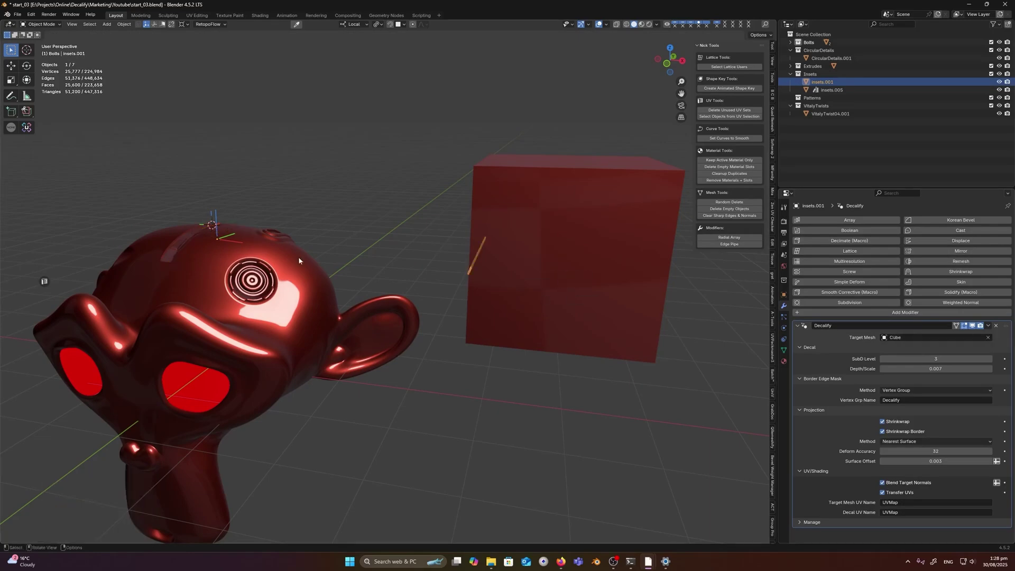